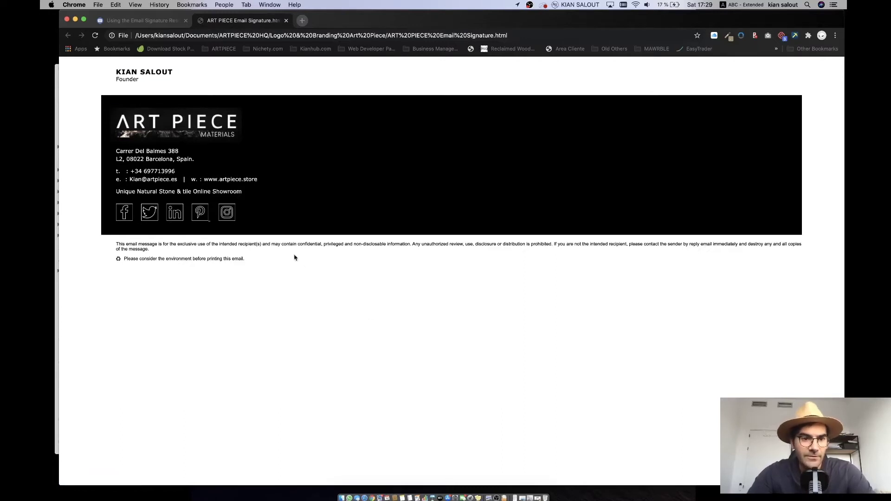
Select the whole rendered ART PIECE signature, including logo, contacts, social icons and disclaimer.
drag(114, 70, 288, 263)
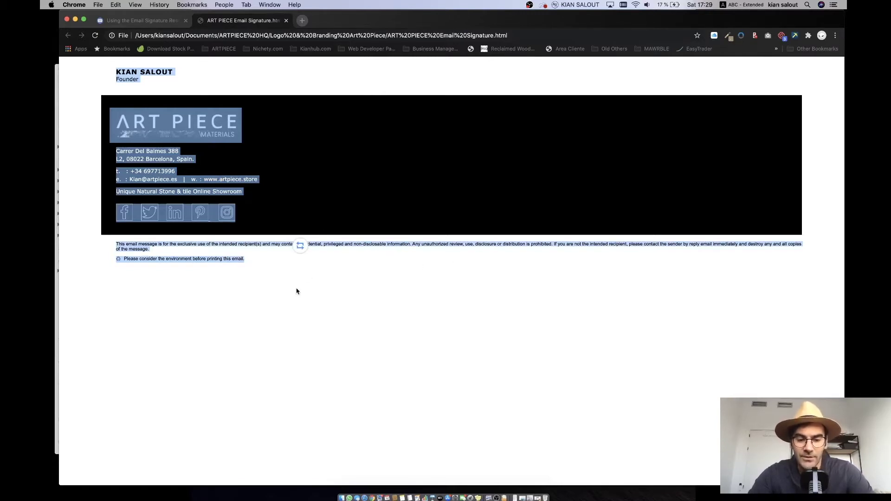
Bring up Apple Mail and go to its Signatures preferences.
click(383, 492)
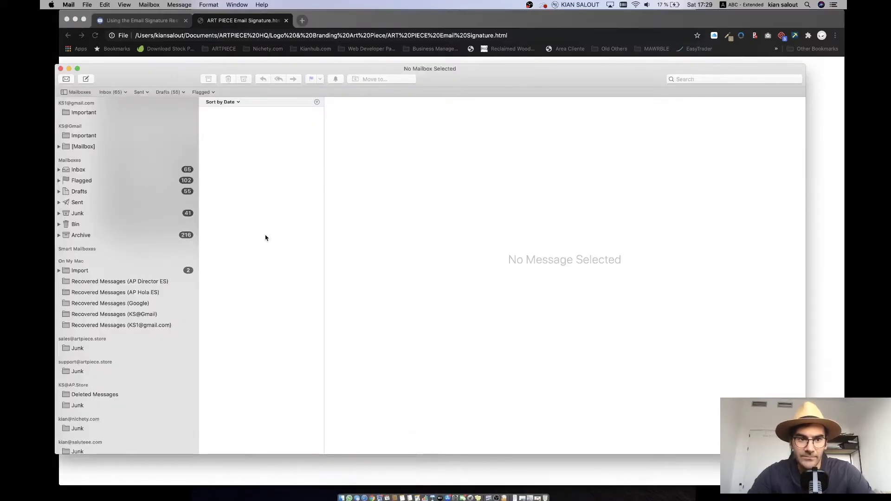
drag(165, 75, 187, 67)
click(69, 4)
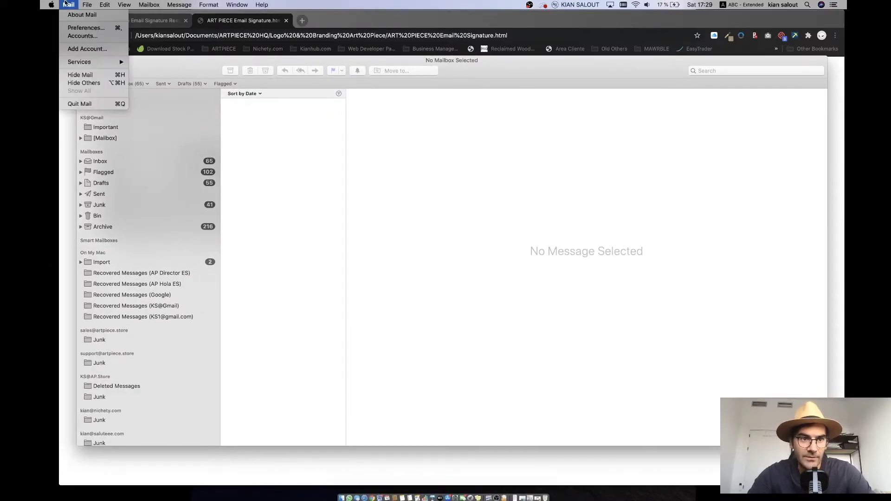
click(74, 28)
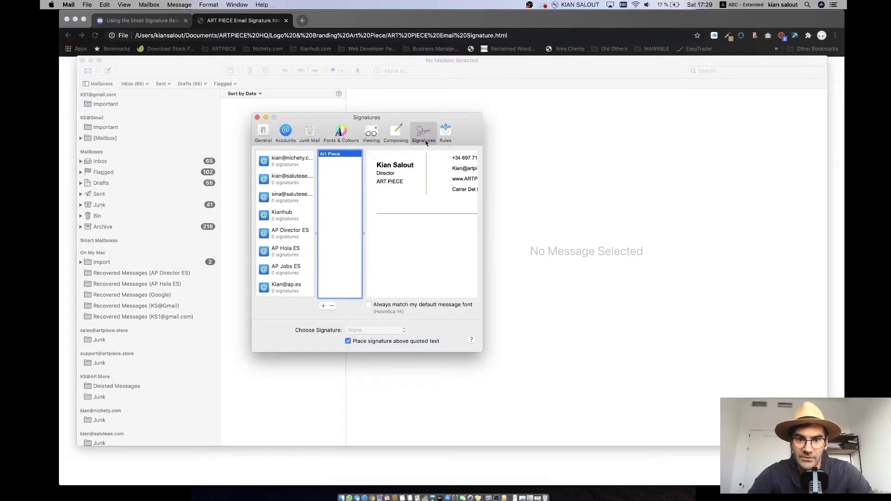
Add Signature #2 and replace its default text with the pasted ART PIECE signature.
click(324, 305)
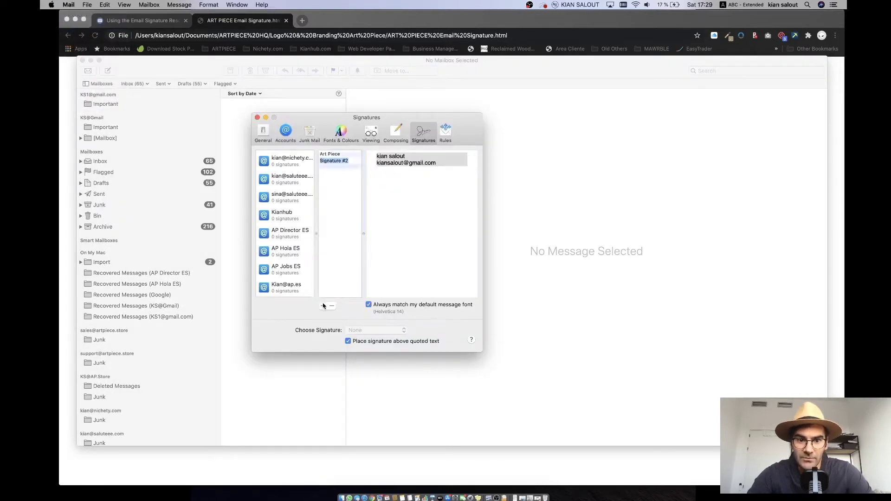
click(406, 225)
drag(406, 225, 360, 123)
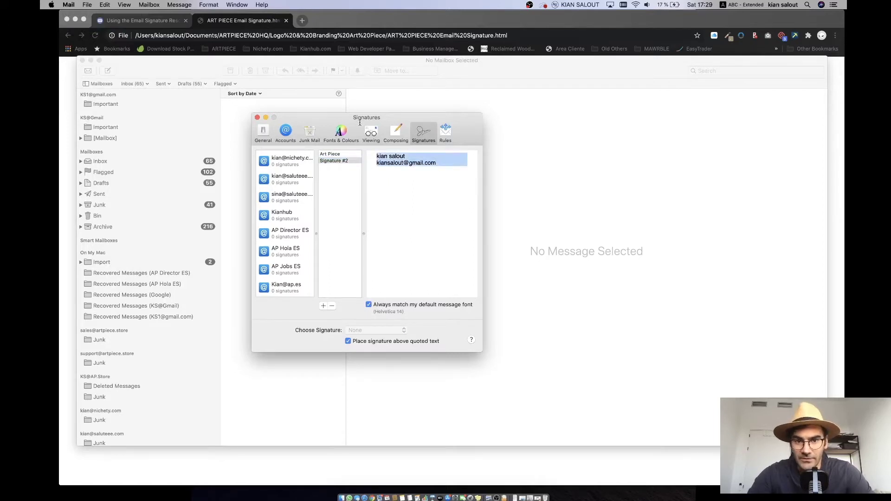
key(super+v)
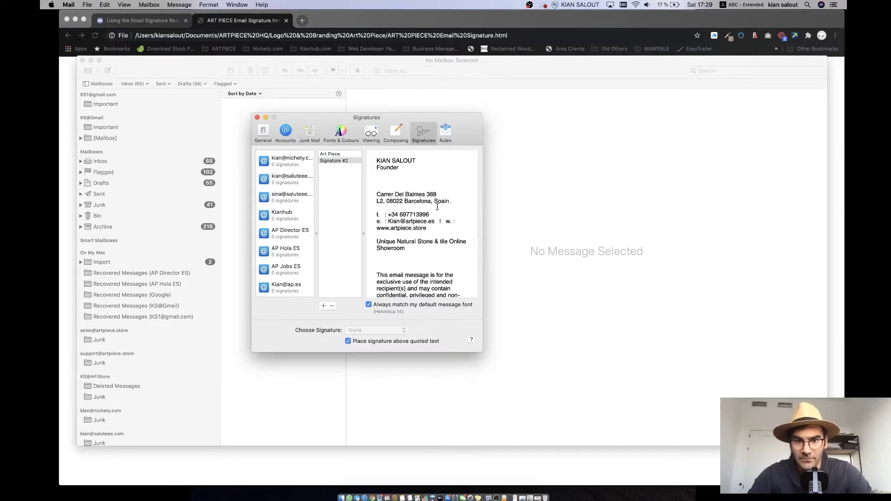
scroll(437, 207, down, 5)
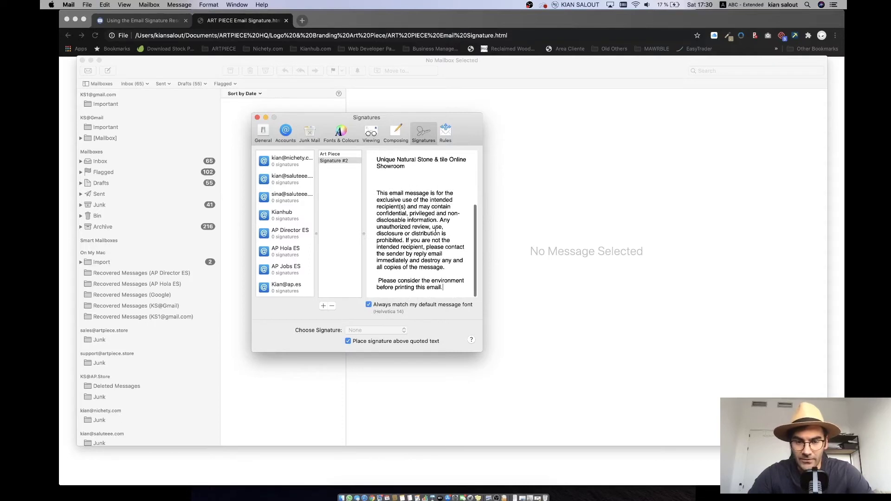
scroll(437, 231, up, 5)
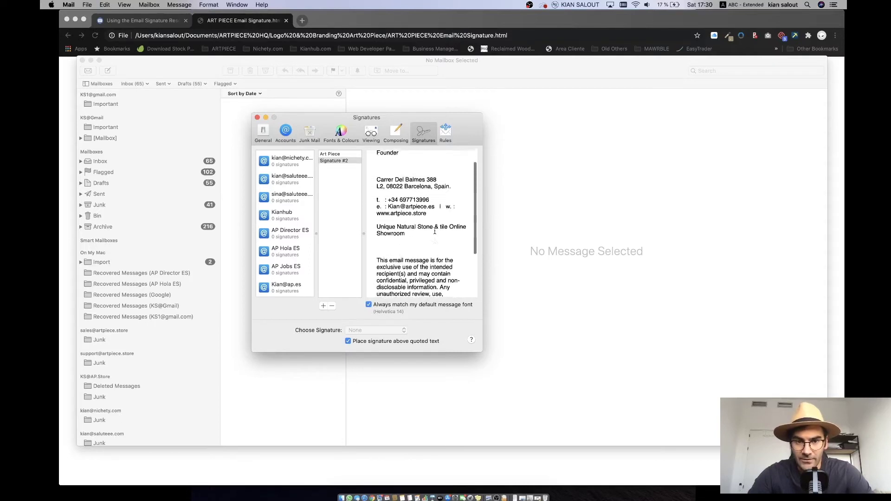
Switch Chrome to the Email Signature Rescue support page and look through it.
click(522, 474)
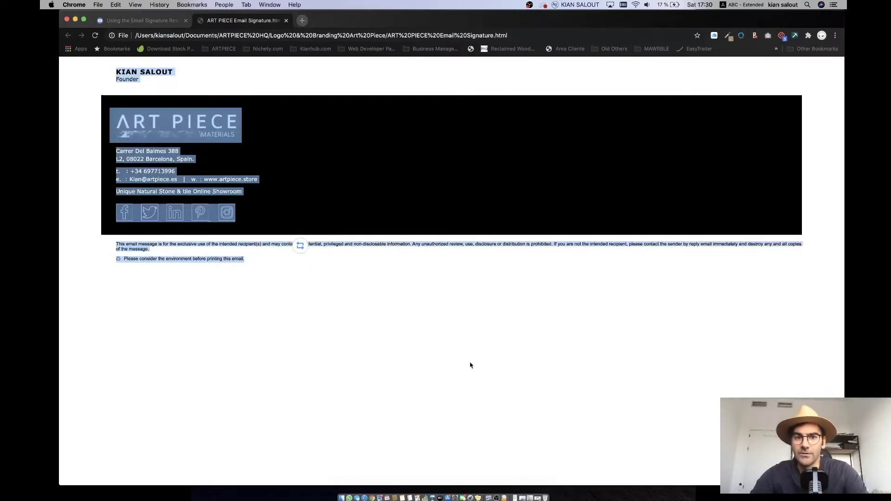
click(142, 19)
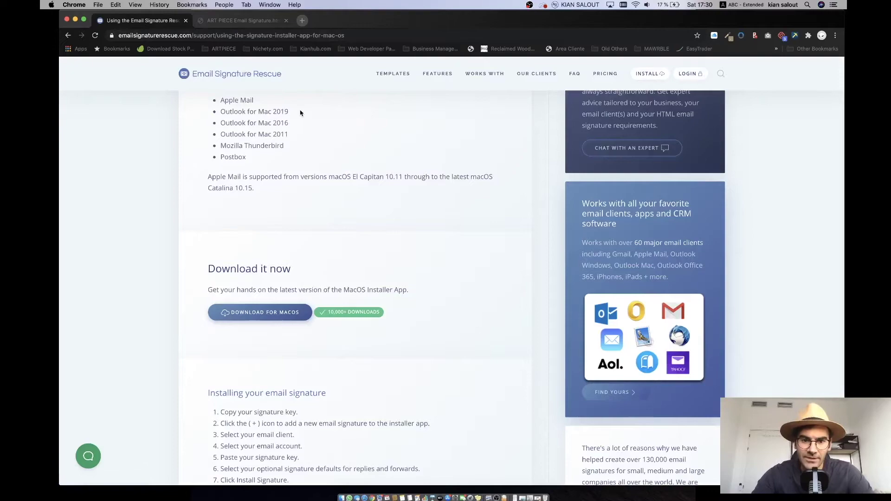
scroll(301, 113, up, 8)
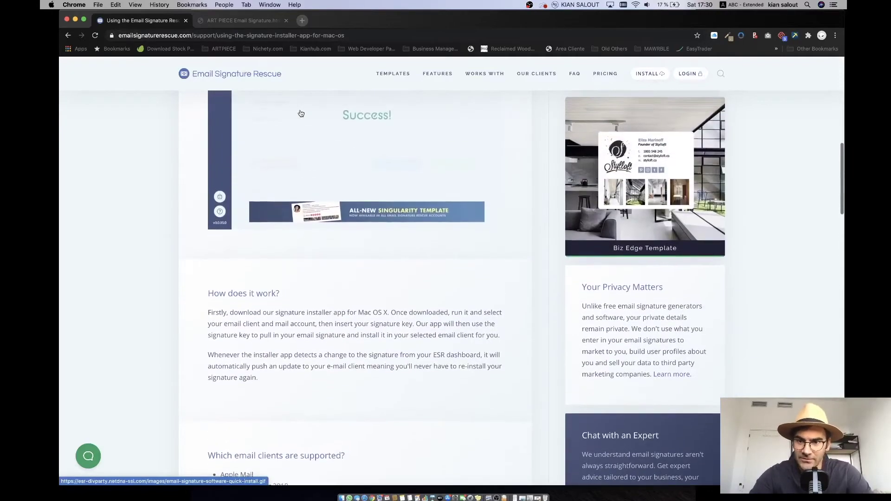
scroll(300, 113, down, 11)
scroll(300, 113, up, 4)
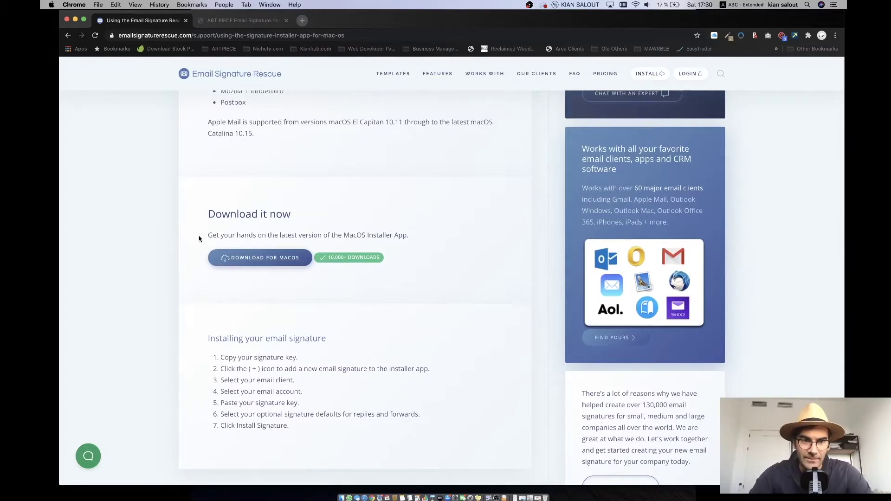
scroll(199, 238, up, 1)
scroll(199, 239, up, 1)
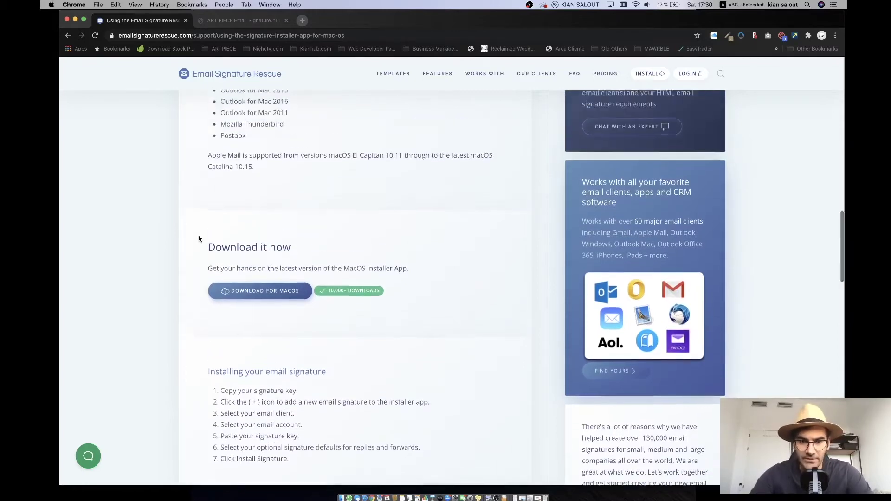
scroll(199, 238, up, 20)
scroll(275, 215, up, 1)
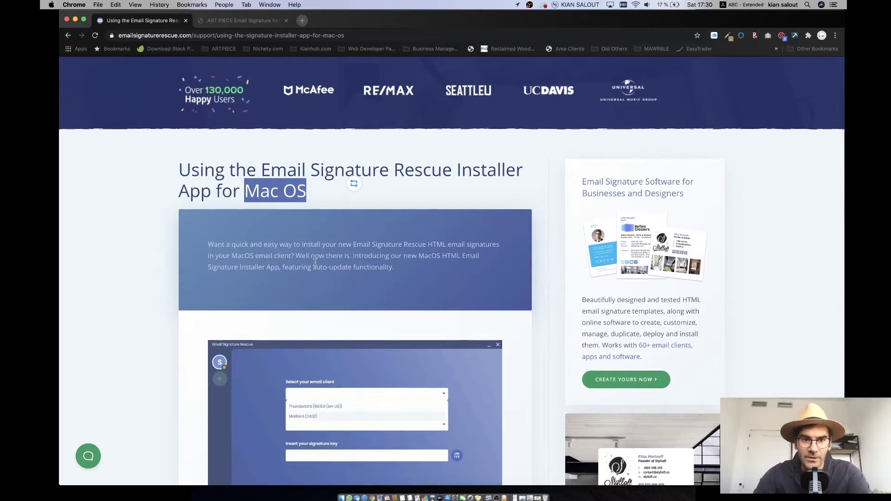
scroll(315, 263, down, 1)
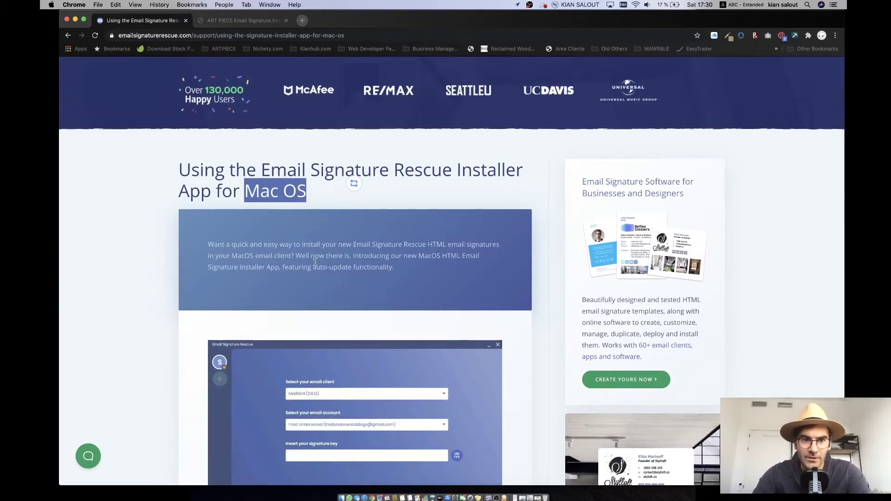
Download the Email Signature Rescue installer app for macOS.
click(249, 189)
drag(245, 189, 284, 189)
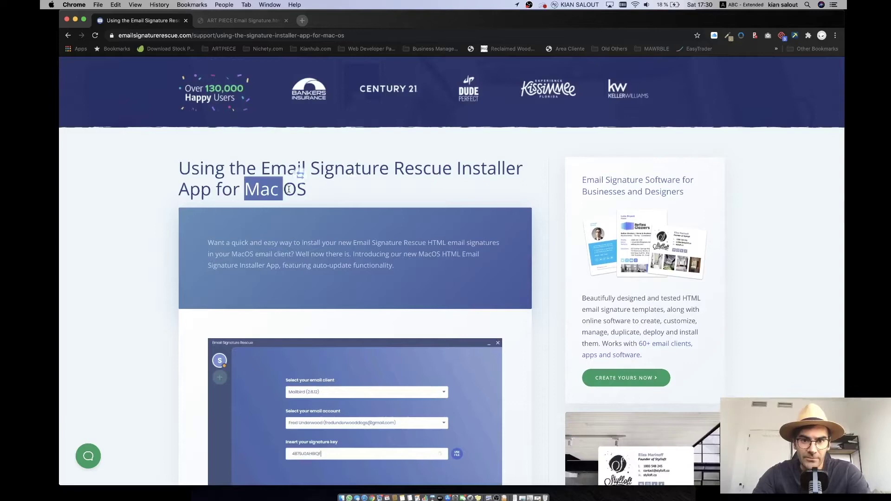
scroll(289, 190, down, 10)
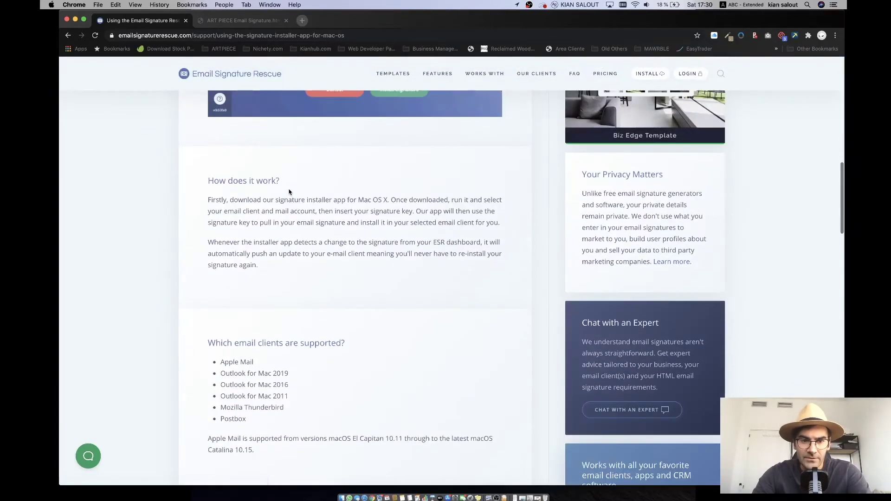
scroll(289, 191, up, 4)
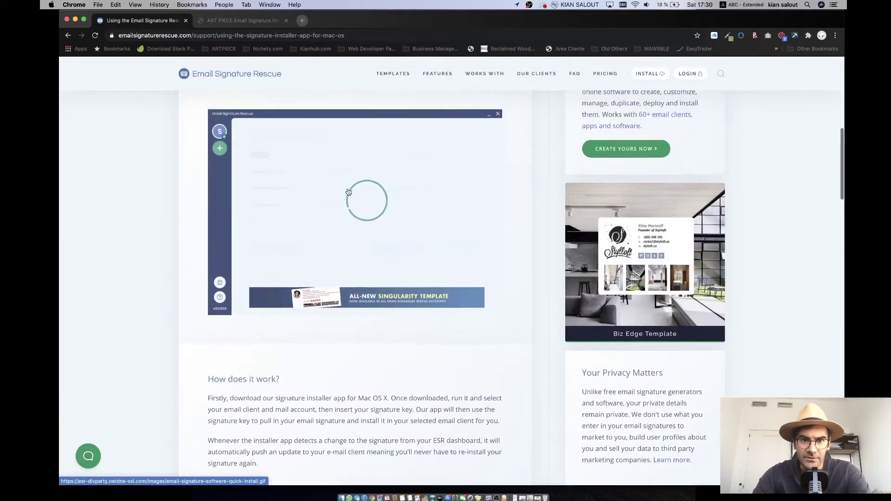
scroll(324, 365, down, 6)
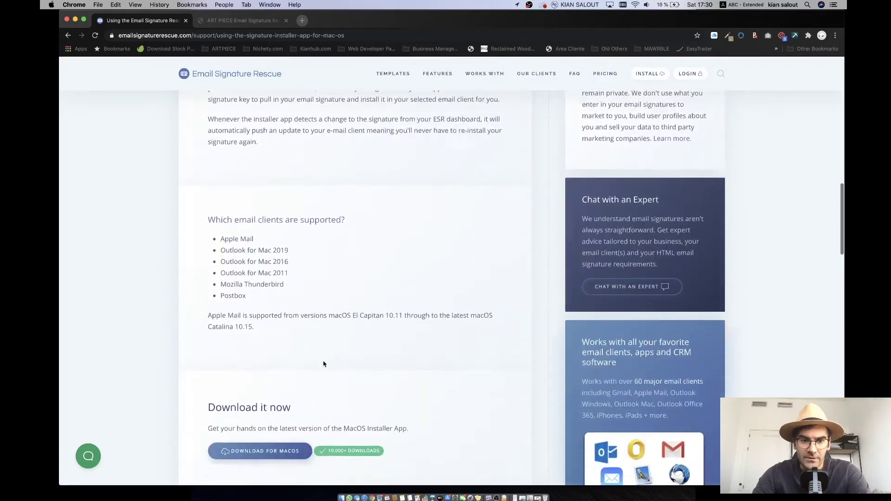
scroll(324, 364, down, 4)
click(255, 249)
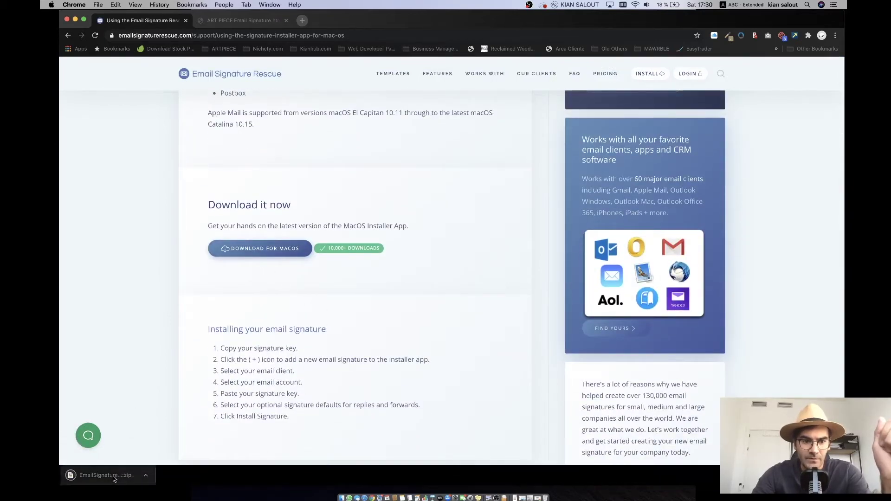
Open EmailSignatureRescue-3.1.13.dmg and copy ESR Signature Installer into Applications.
click(113, 477)
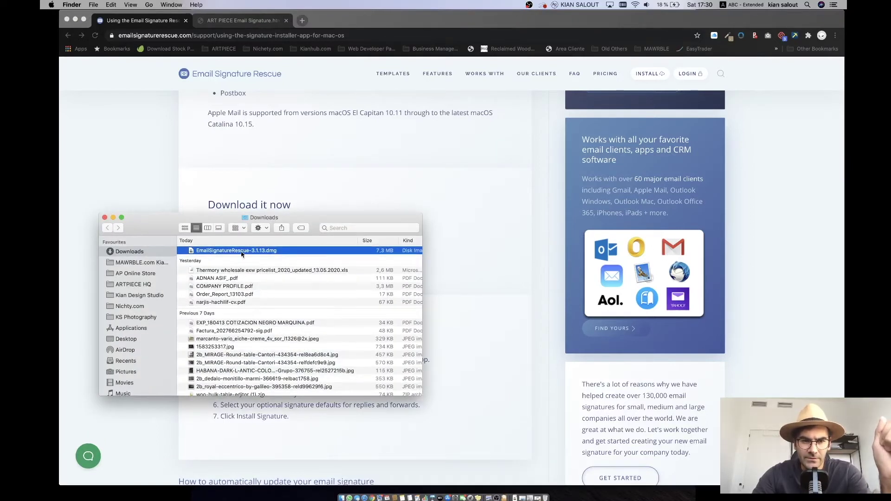
double_click(242, 251)
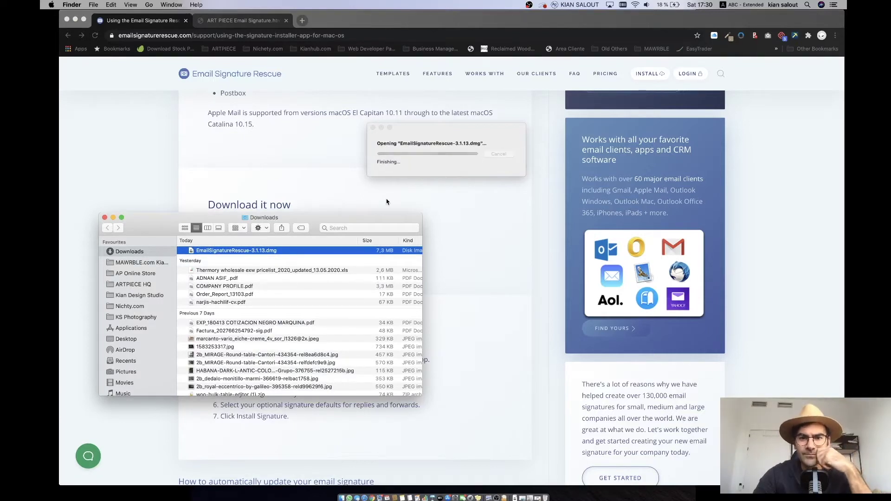
mouse_move(157, 375)
mouse_down()
mouse_move(366, 328)
mouse_move(385, 384)
mouse_move(375, 378)
mouse_up()
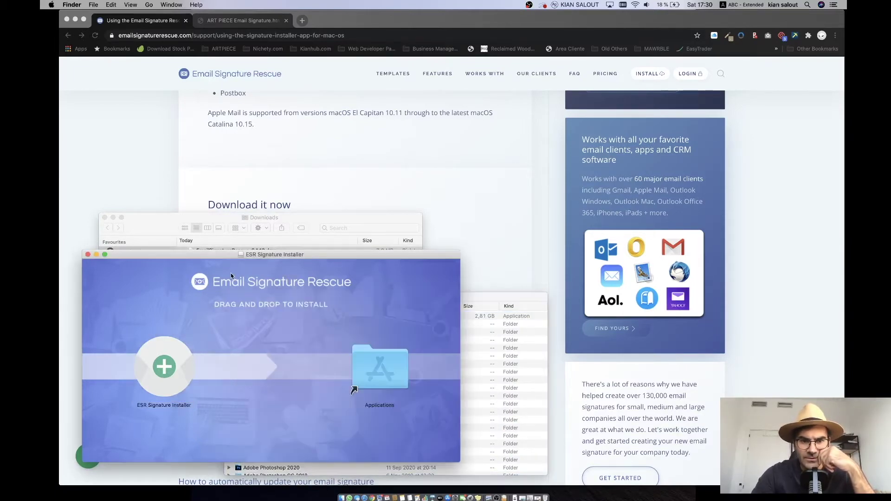
click(88, 254)
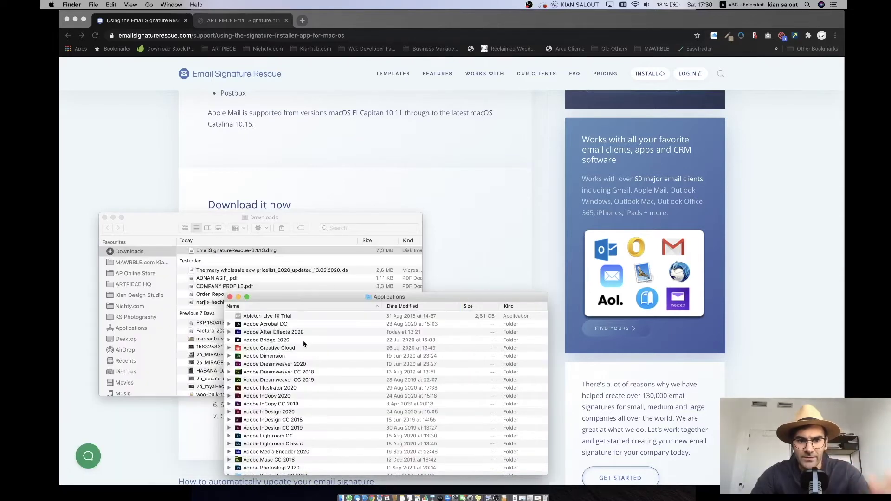
Find ESR Signature Installer in Applications and launch it.
click(302, 357)
text(esr)
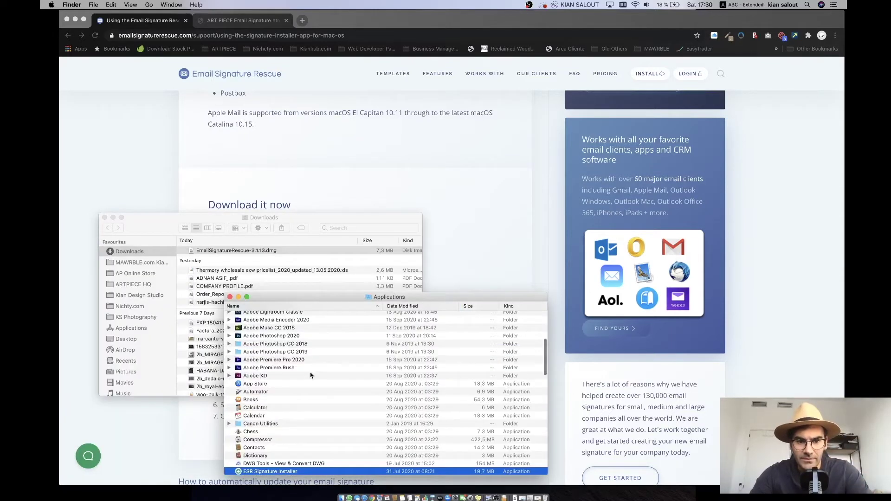
double_click(277, 472)
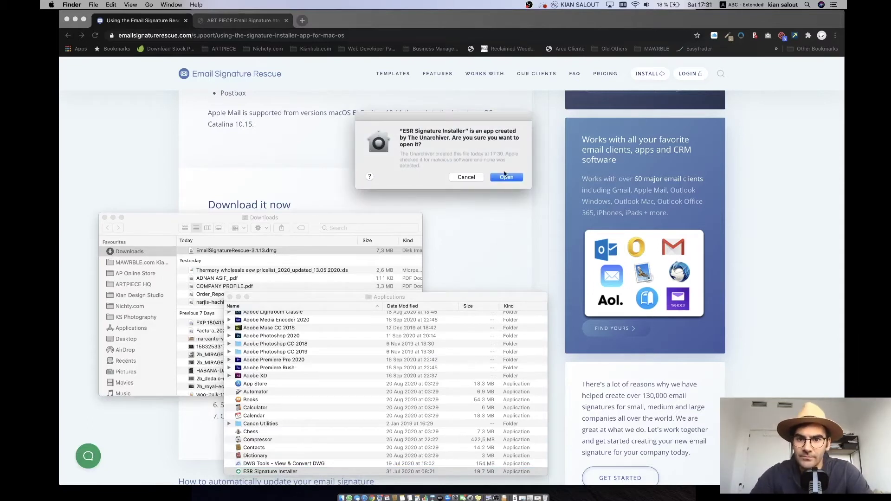
Confirm opening the installer, start a new signature, and quit Mail.
click(505, 176)
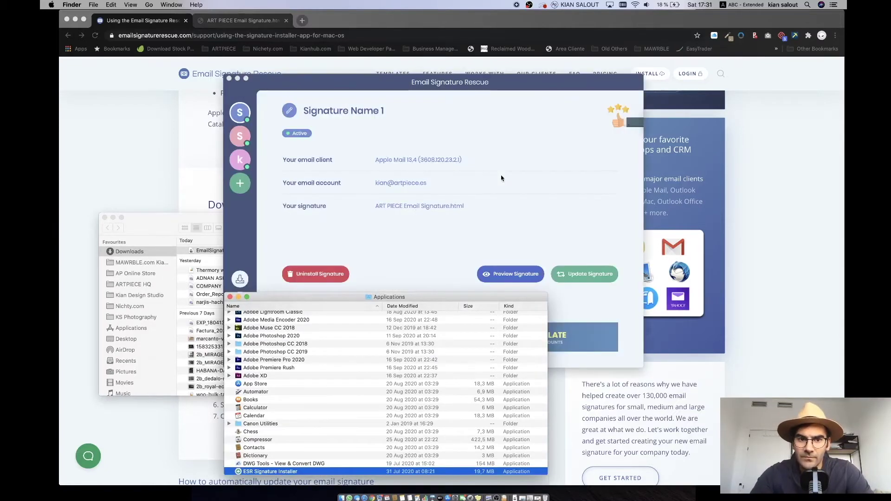
click(333, 242)
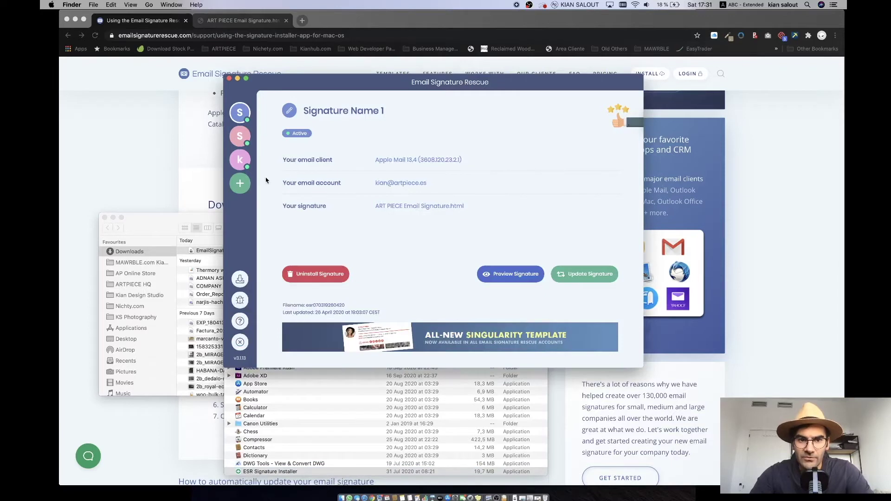
click(240, 184)
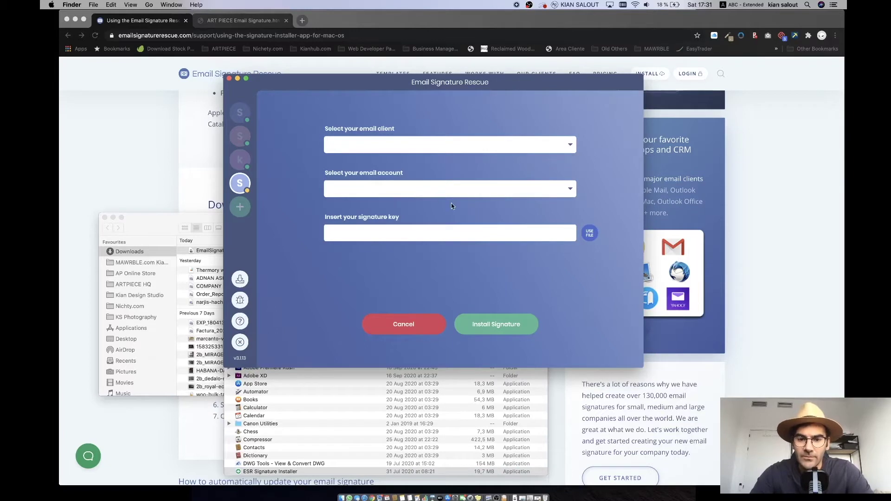
right_click(380, 495)
click(396, 431)
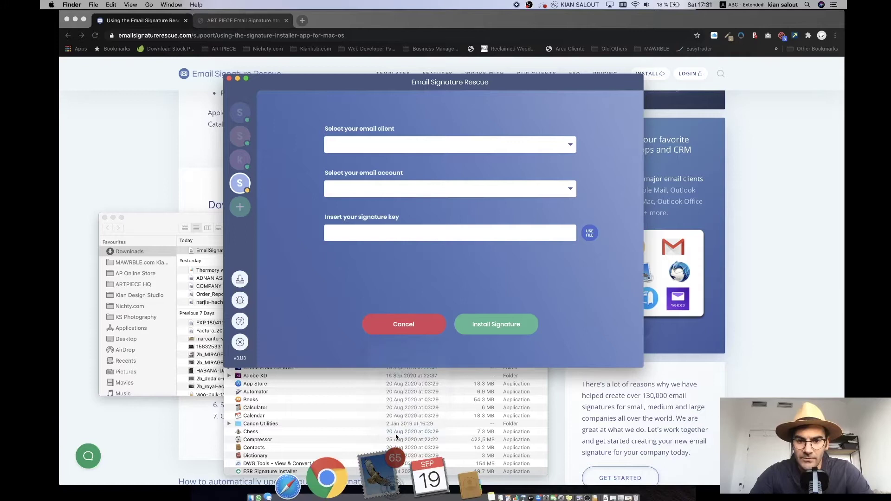
Choose Apple Mail and the Kianhub account, and switch to installing from an HTML file.
click(421, 147)
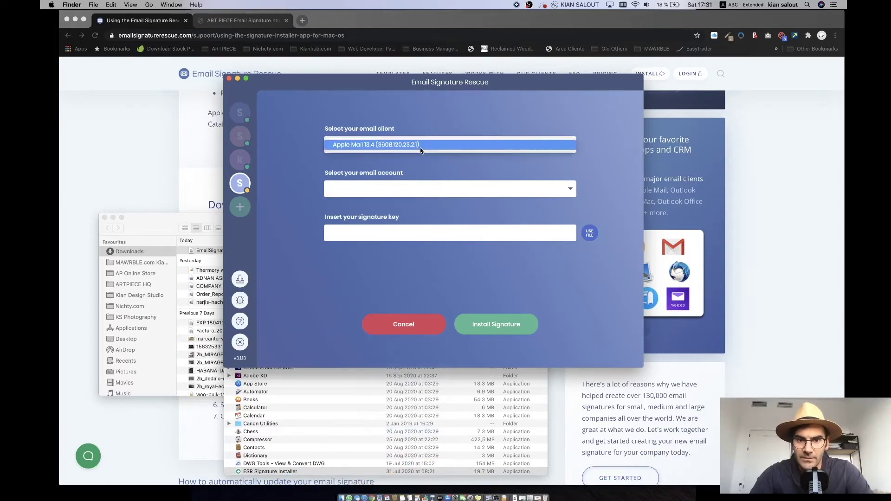
click(417, 149)
click(430, 185)
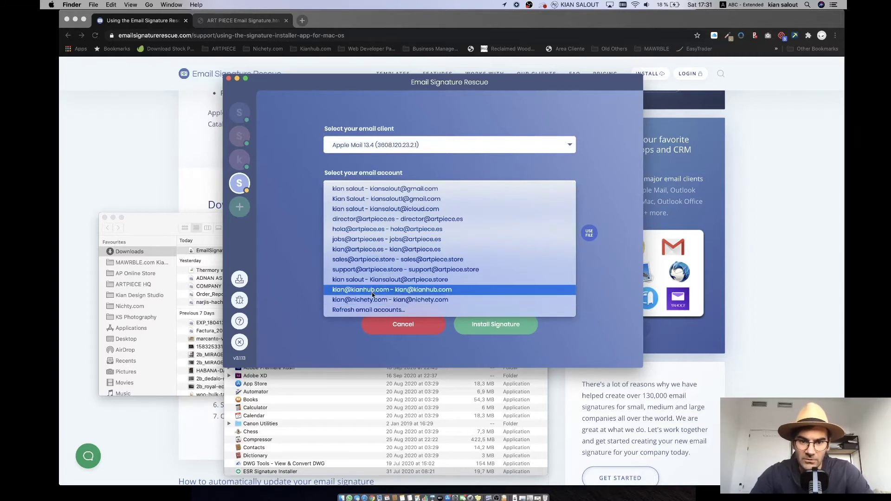
click(386, 294)
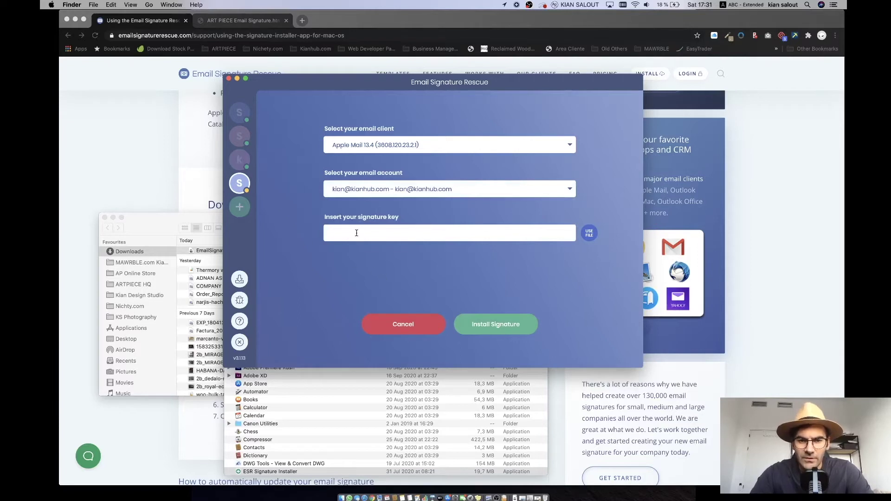
click(588, 241)
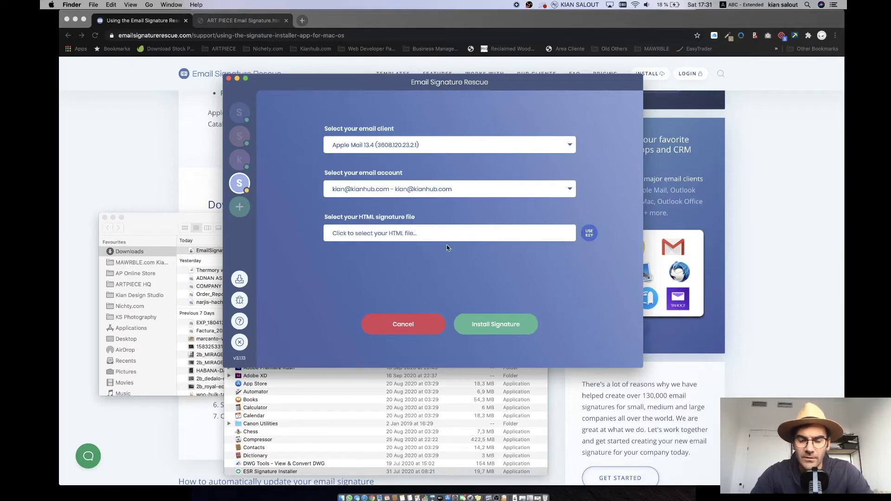
Pick ART PIECE Email Signature.html as the signature file and install it into Mail.
click(397, 233)
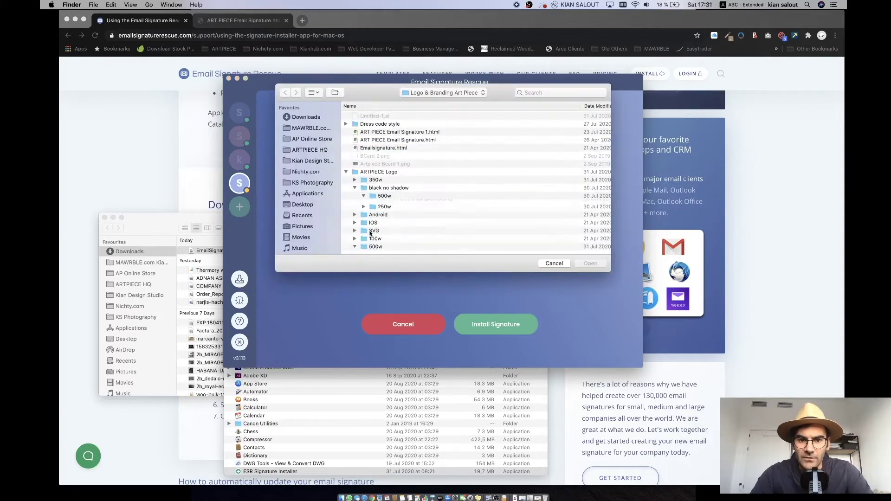
click(386, 140)
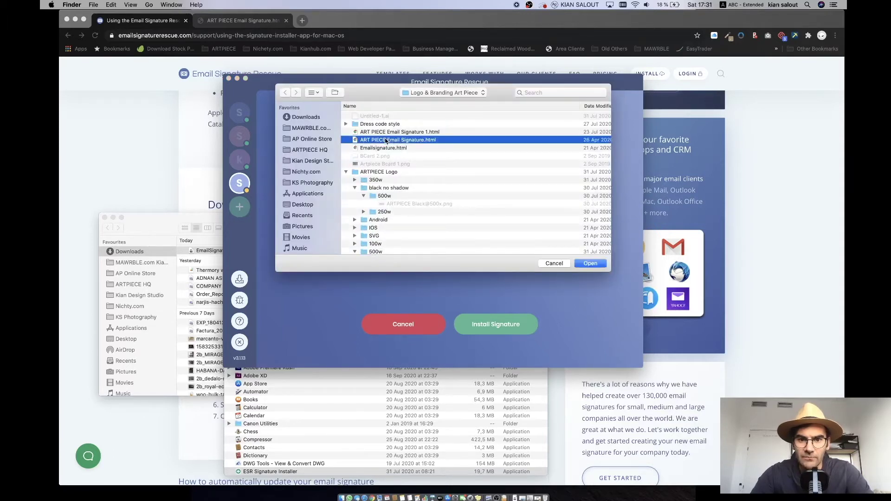
click(590, 263)
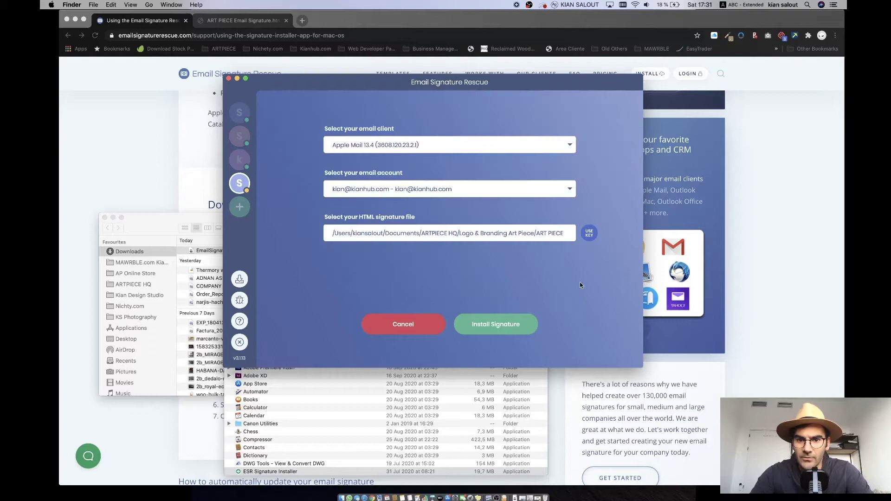
click(496, 324)
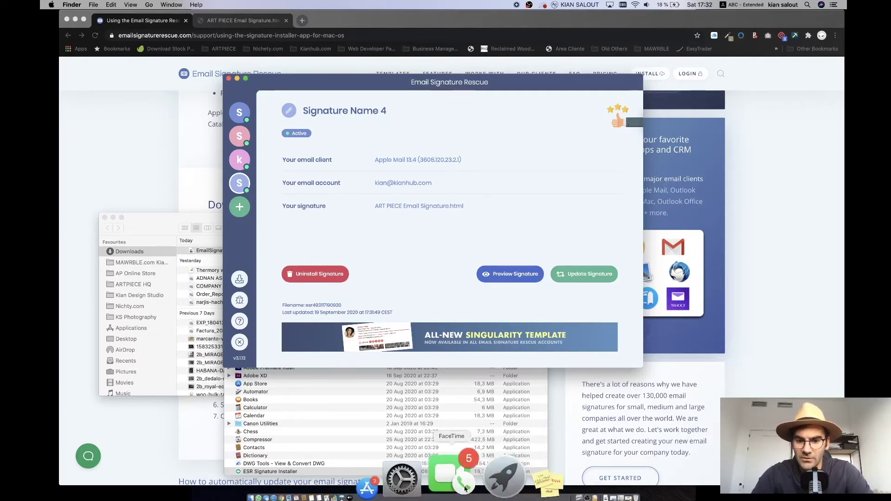
Go to the Full Disk Access privacy settings and unlock the padlock.
click(454, 486)
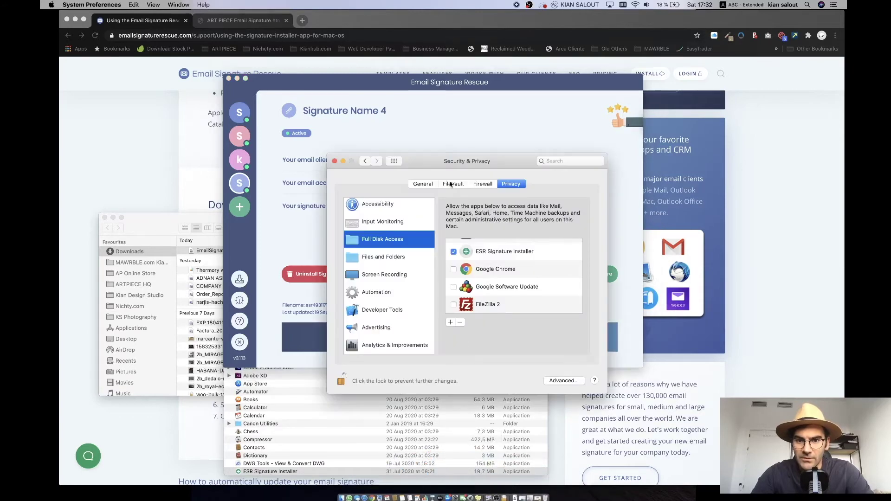
drag(446, 162, 577, 126)
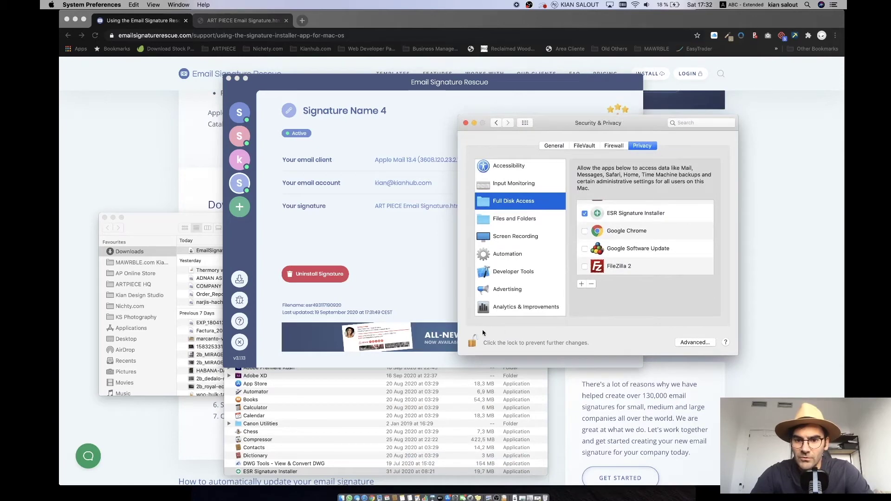
click(472, 343)
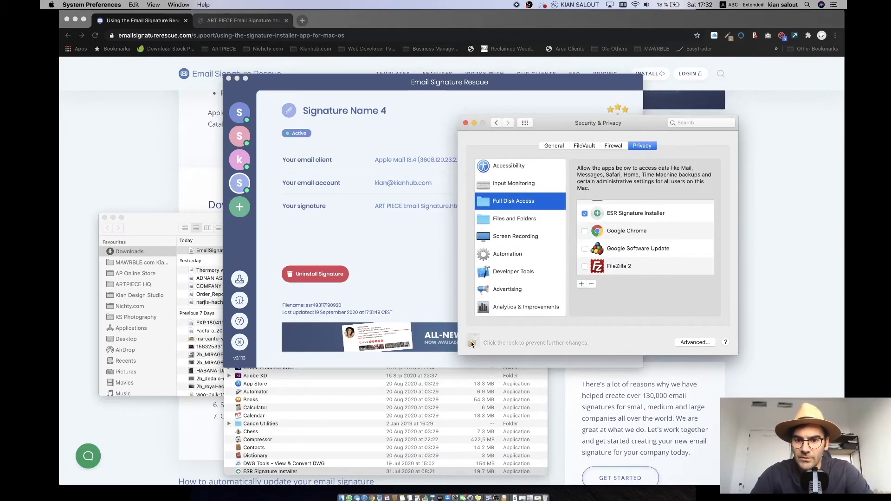
scroll(505, 204, up, 1)
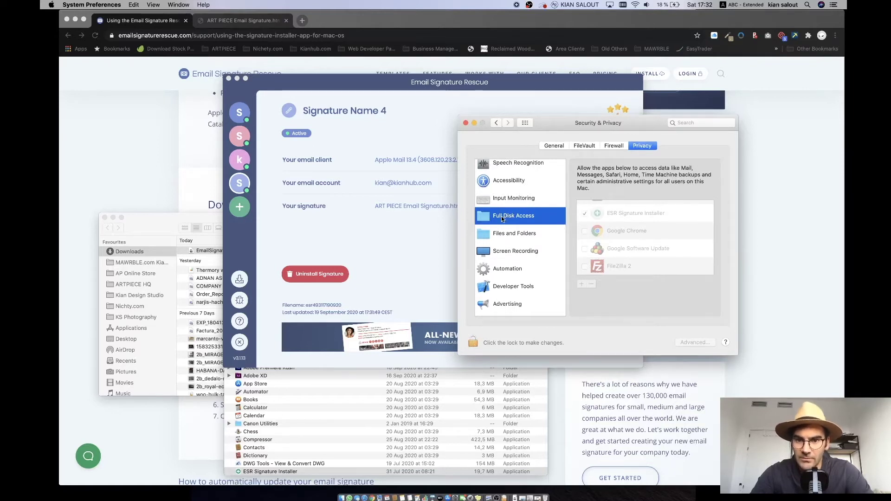
click(473, 343)
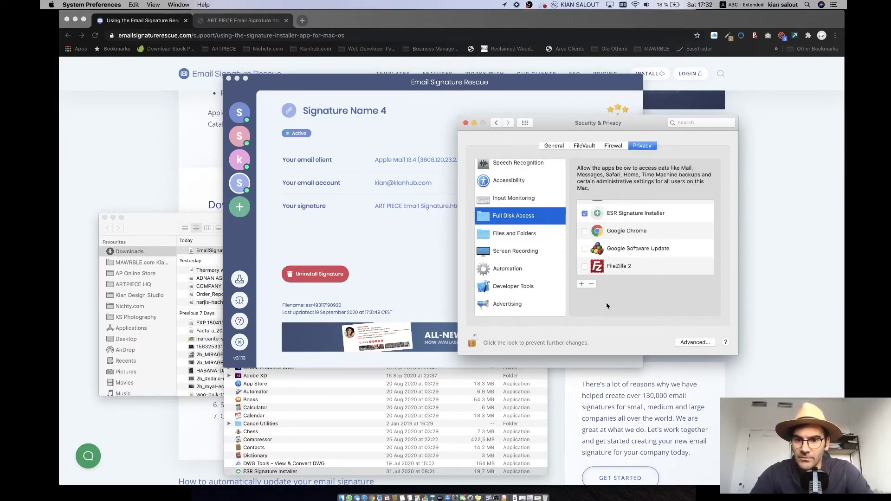
Check that ESR Signature Installer is in the Full Disk Access list, cancelling the add-app prompt.
scroll(638, 250, up, 2)
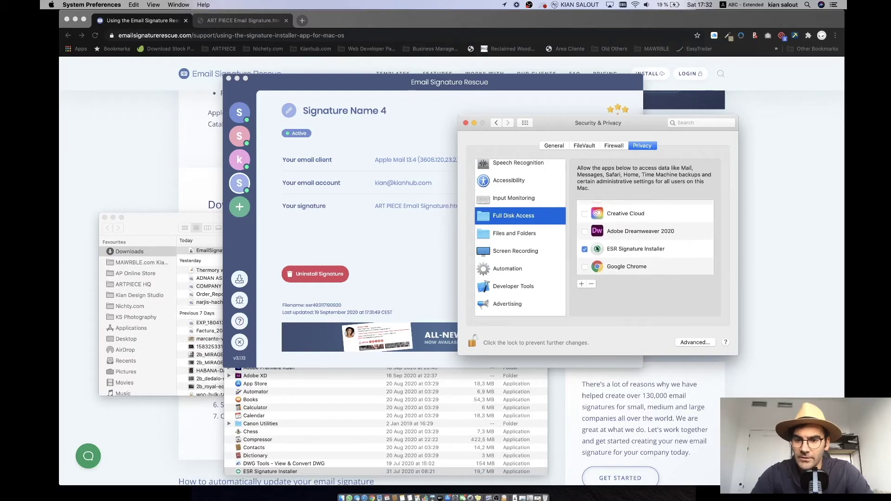
scroll(622, 249, down, 1)
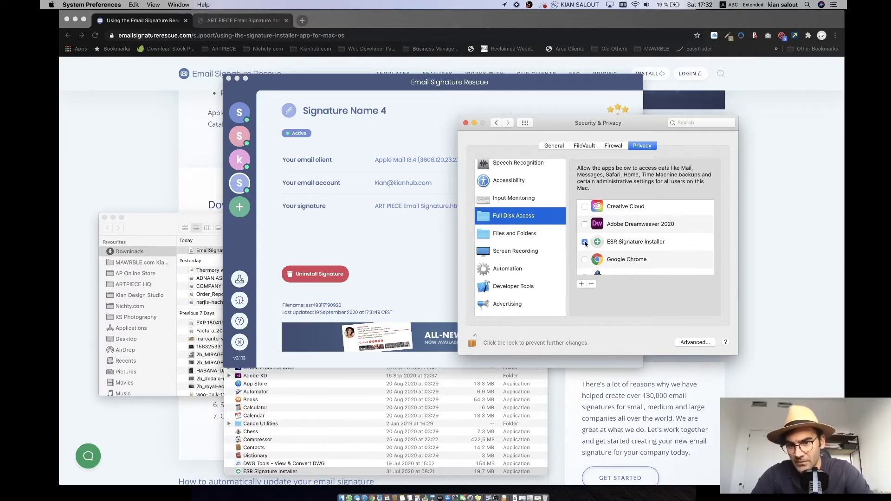
scroll(641, 253, down, 2)
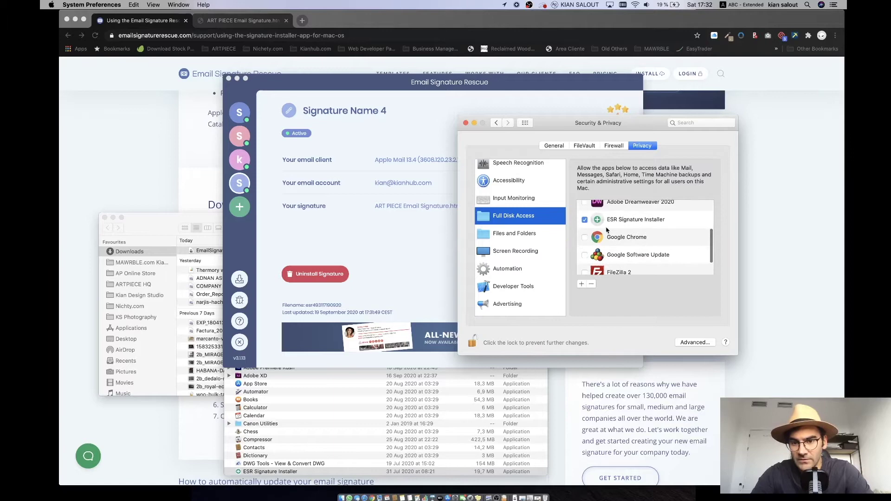
scroll(606, 230, up, 1)
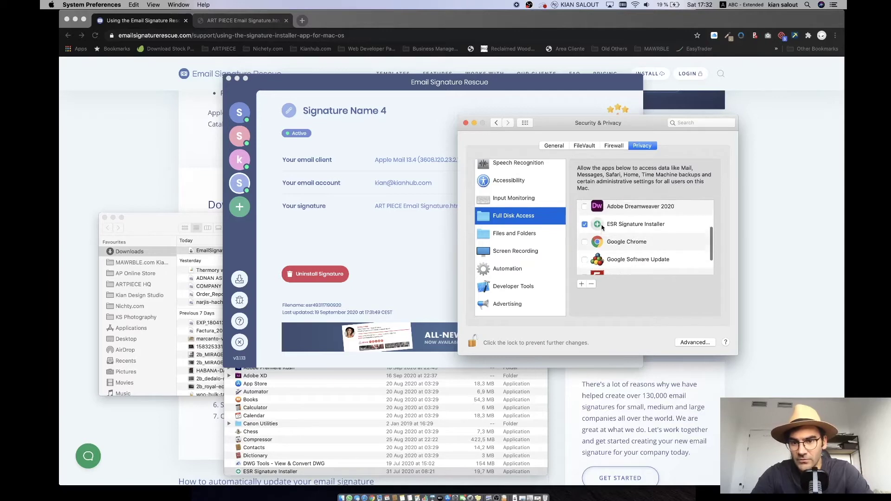
click(581, 285)
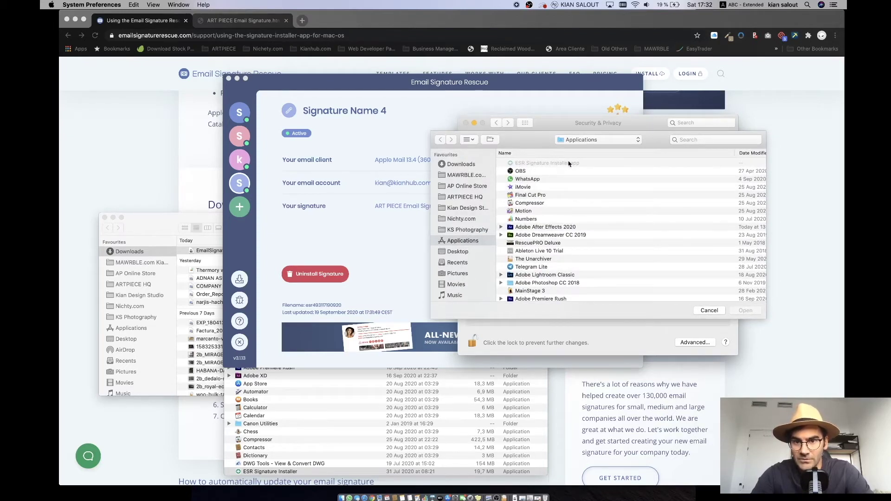
click(711, 311)
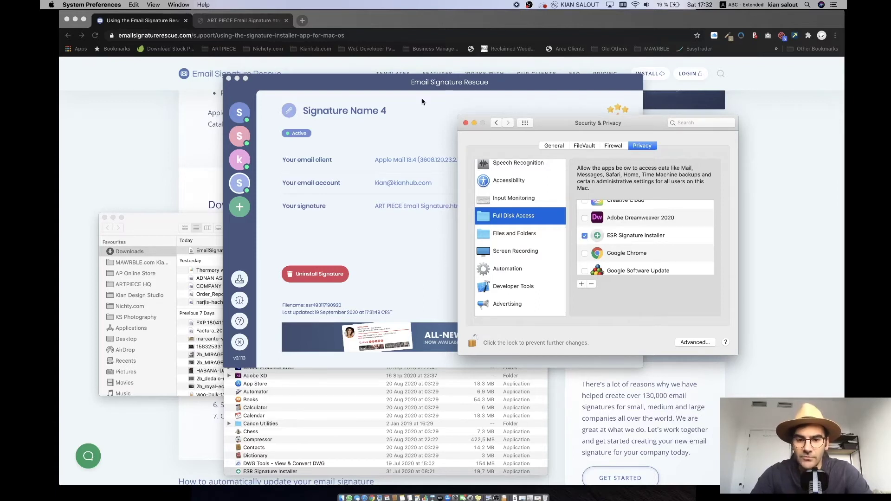
Update the installed signature in Email Signature Rescue, then switch to Apple Mail.
click(418, 235)
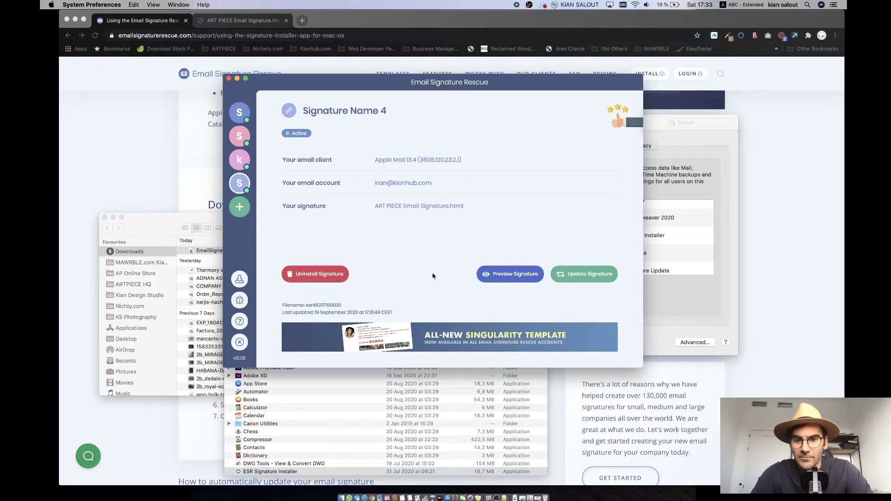
click(585, 279)
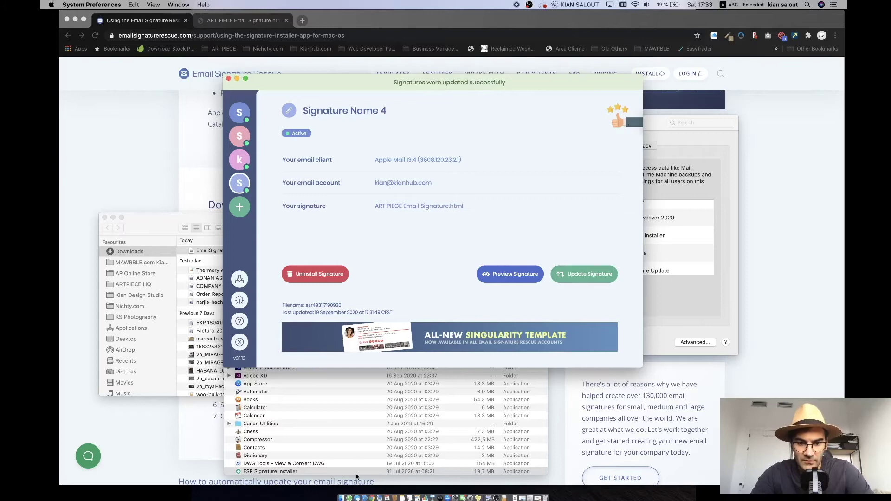
click(380, 498)
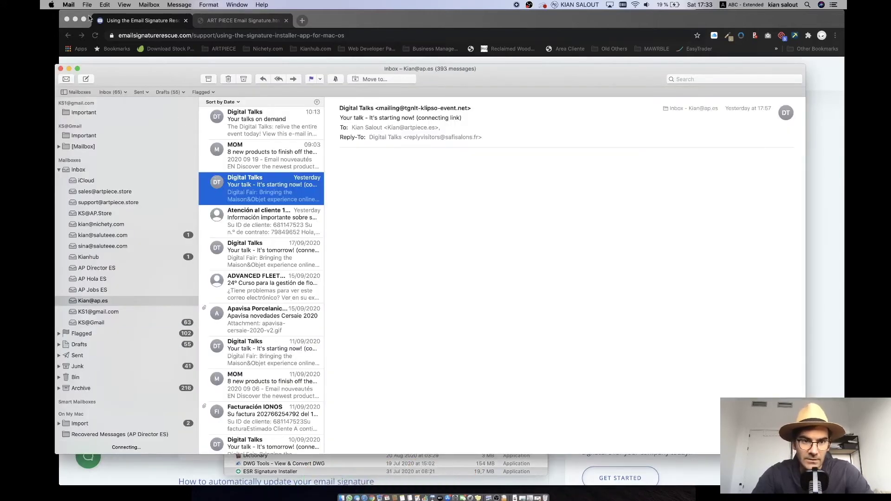
Start a new message, check the sender list, and go to Mail's Signatures preferences.
click(87, 79)
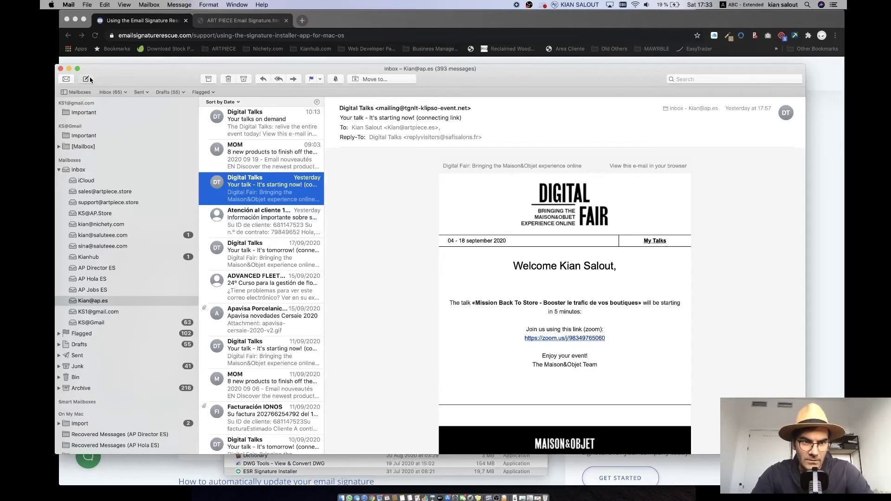
click(174, 134)
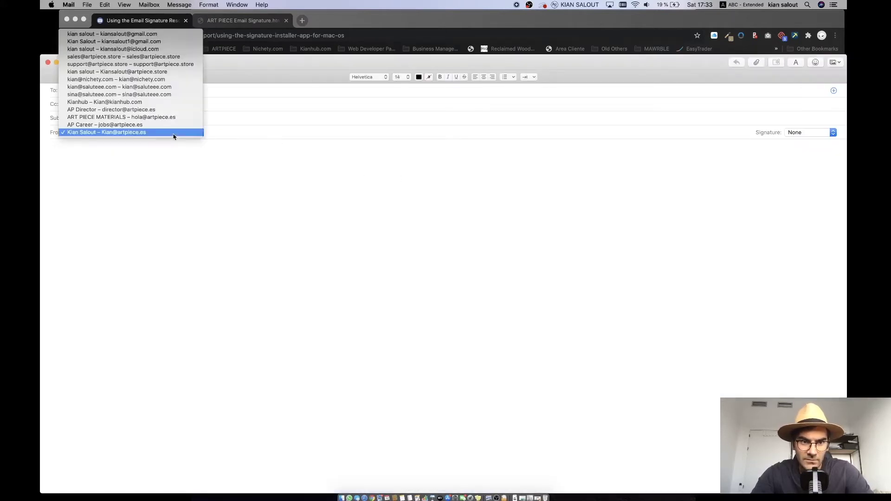
click(174, 134)
click(52, 5)
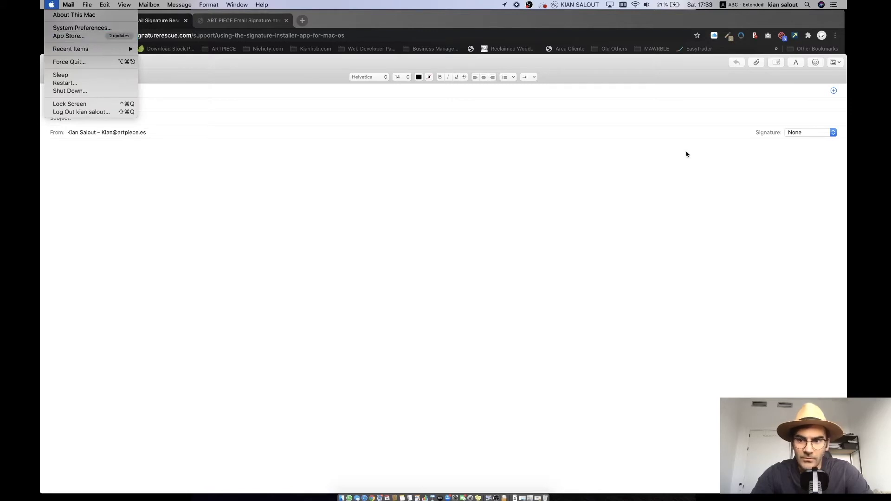
mouse_move(68, 5)
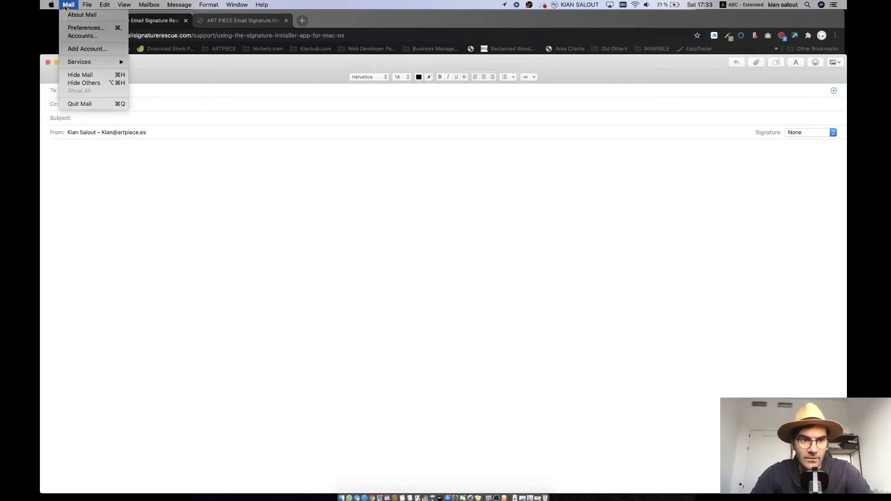
click(72, 28)
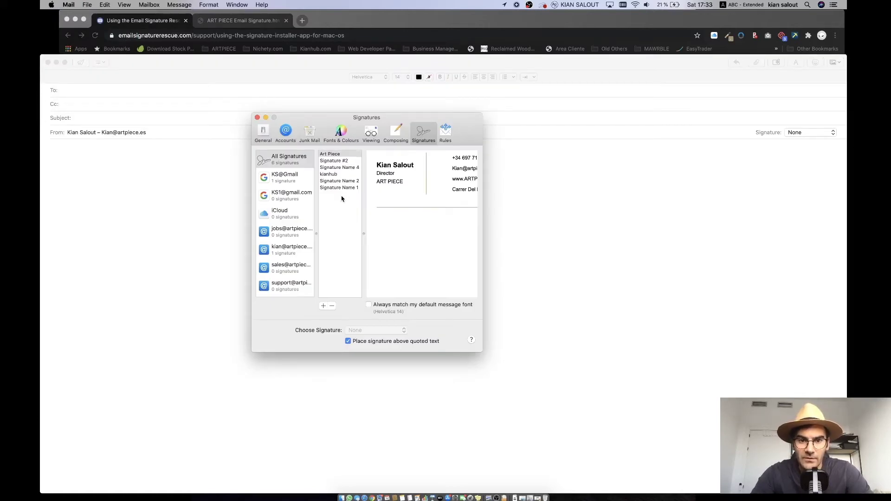
Select the Art Piece signature, then use Mission Control to return to the Signatures settings.
click(342, 199)
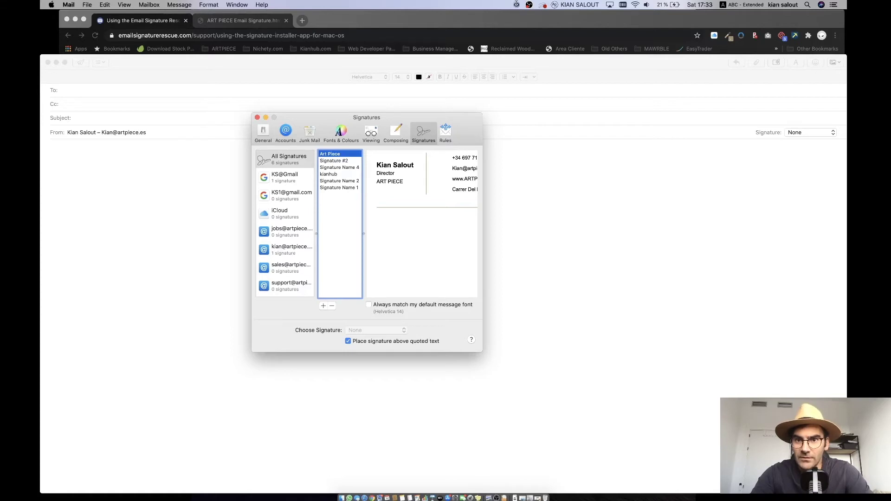
click(517, 5)
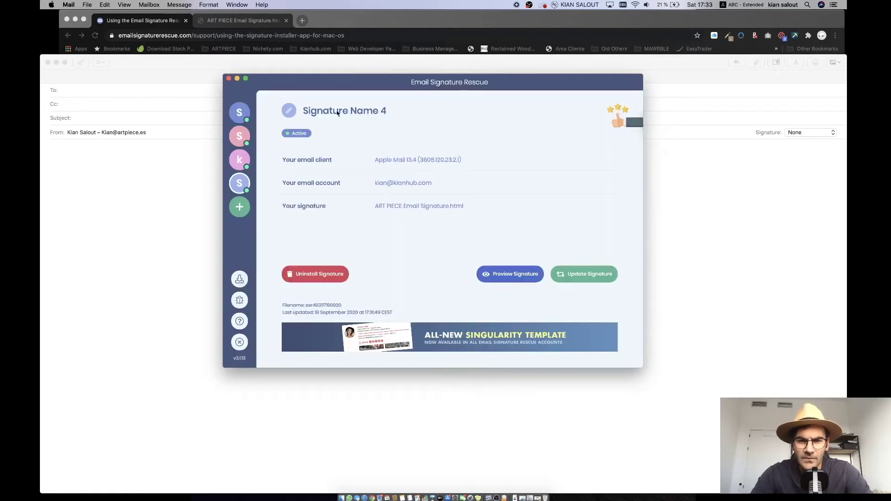
click(189, 222)
key(ctrl+Up)
key(ctrl+Up)
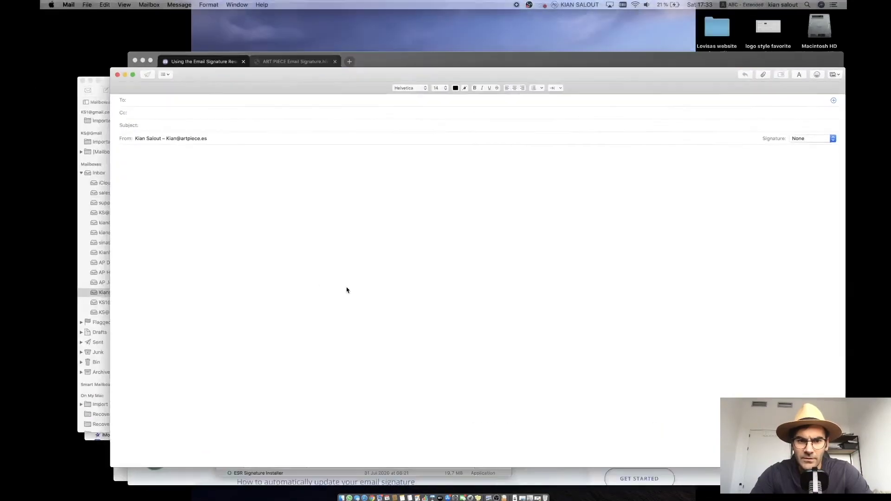
key(ctrl+Up)
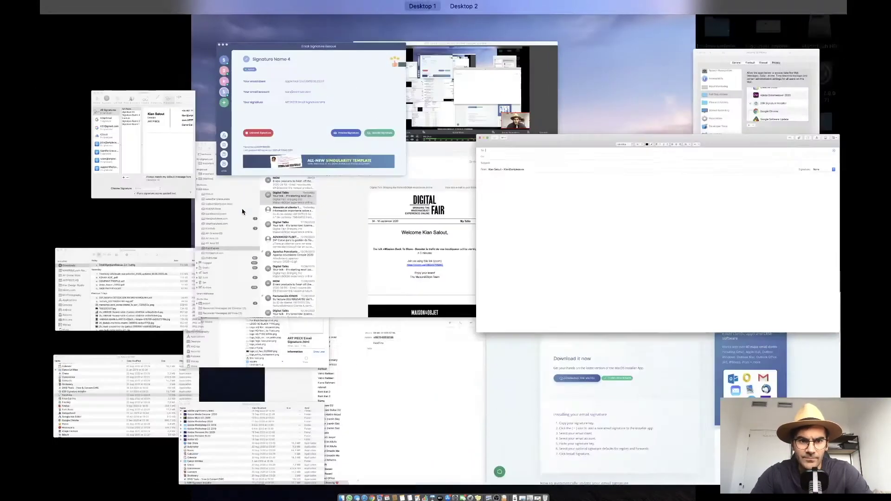
click(108, 130)
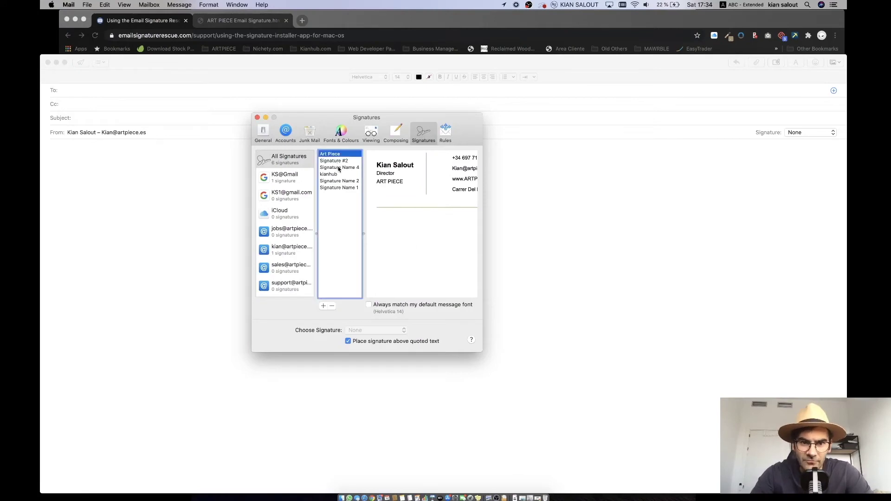
Assign Signature Name 4 to the Kianhub account, then close Preferences and the empty draft.
click(338, 167)
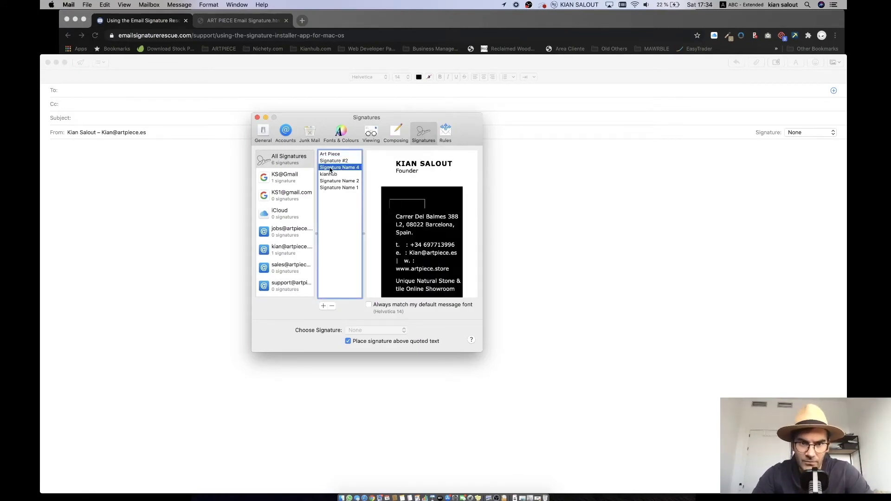
mouse_move(331, 170)
mouse_down()
mouse_move(278, 195)
mouse_move(283, 297)
mouse_move(285, 216)
mouse_up()
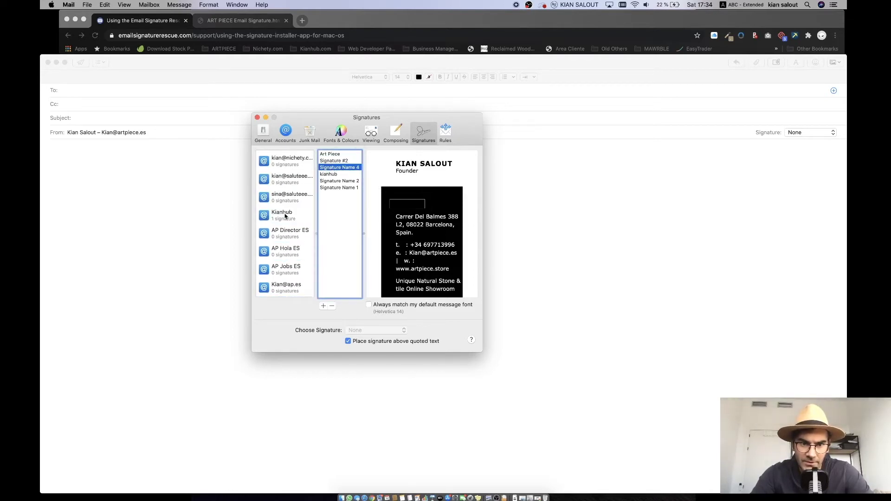
click(285, 215)
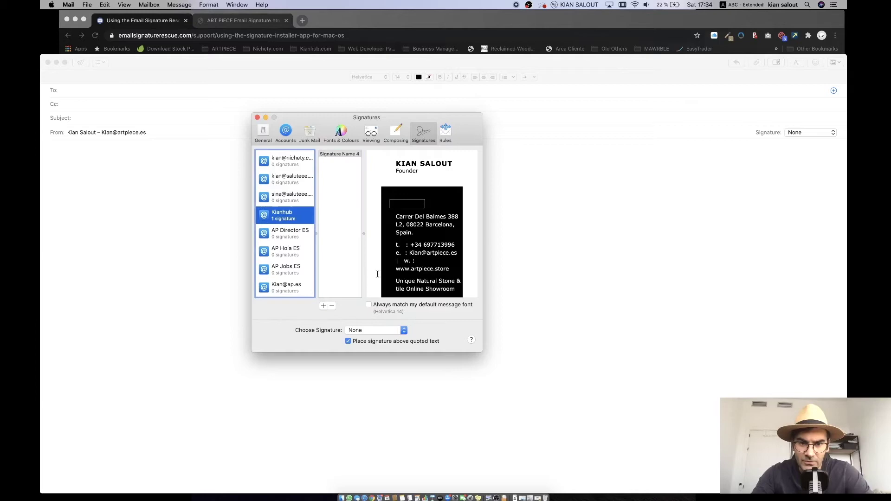
click(257, 118)
click(48, 63)
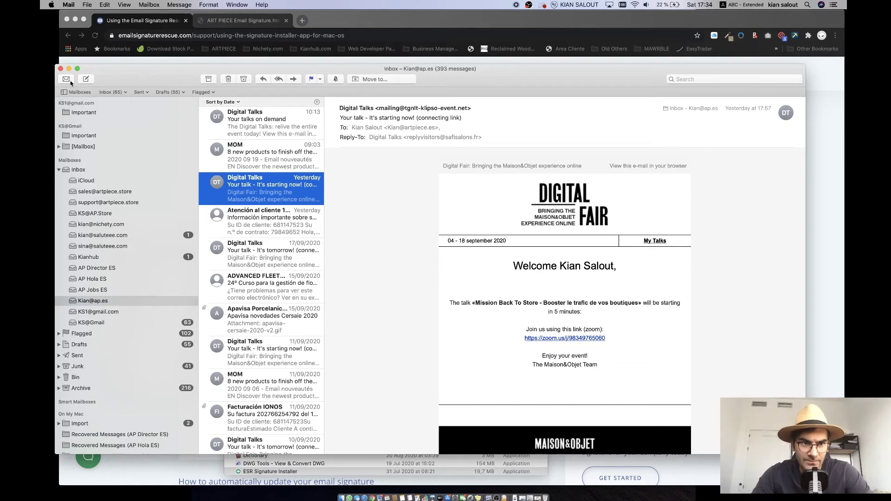
Compose a message from Kianhub with Signature Name 4 inserted, then return to Email Signature Rescue.
click(86, 80)
click(134, 133)
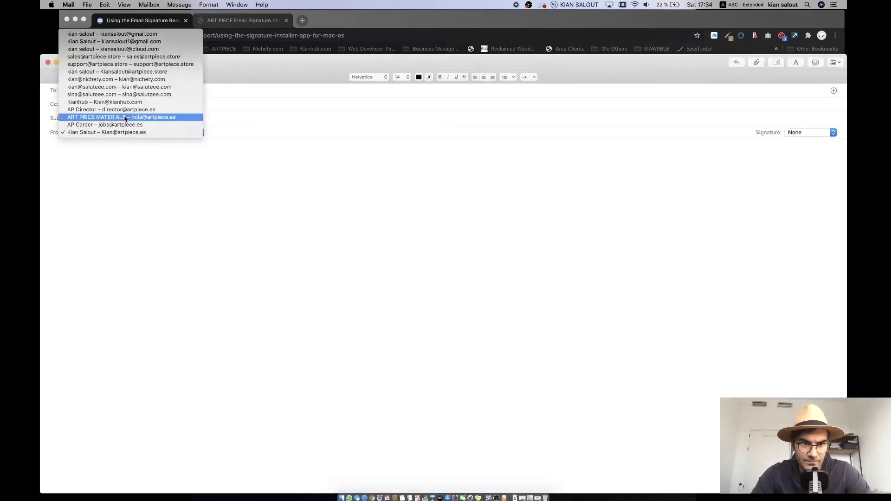
click(118, 103)
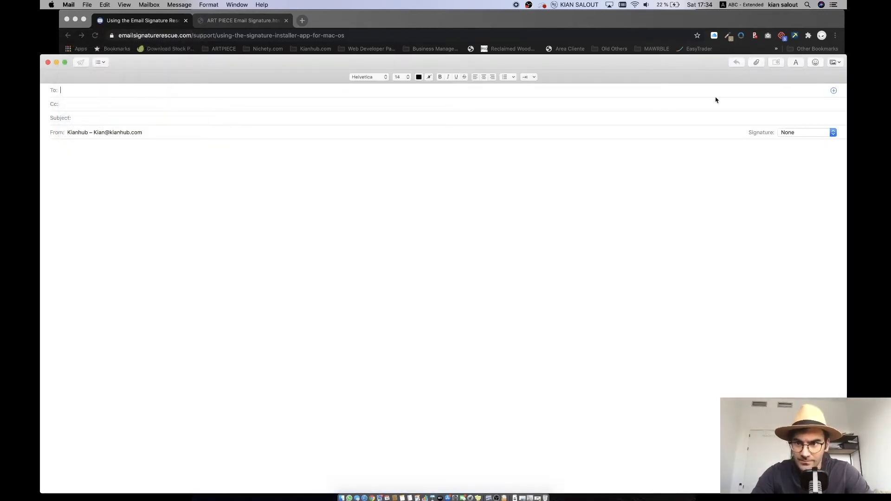
click(824, 132)
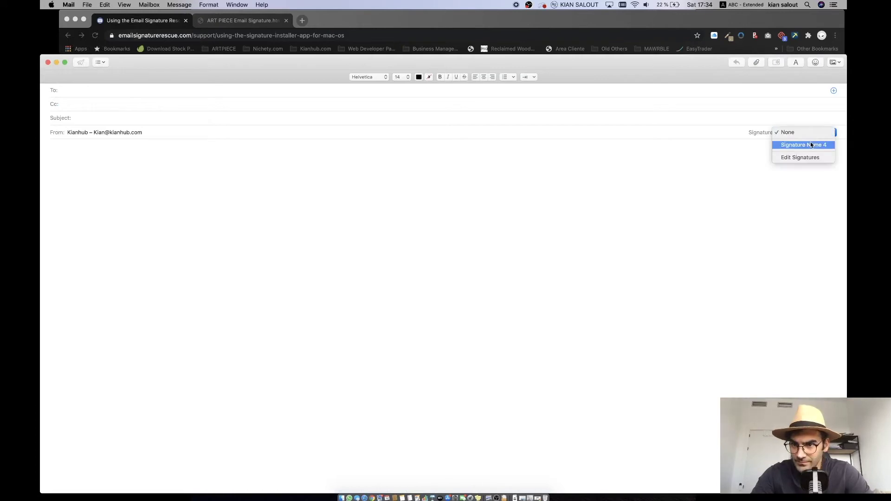
click(812, 145)
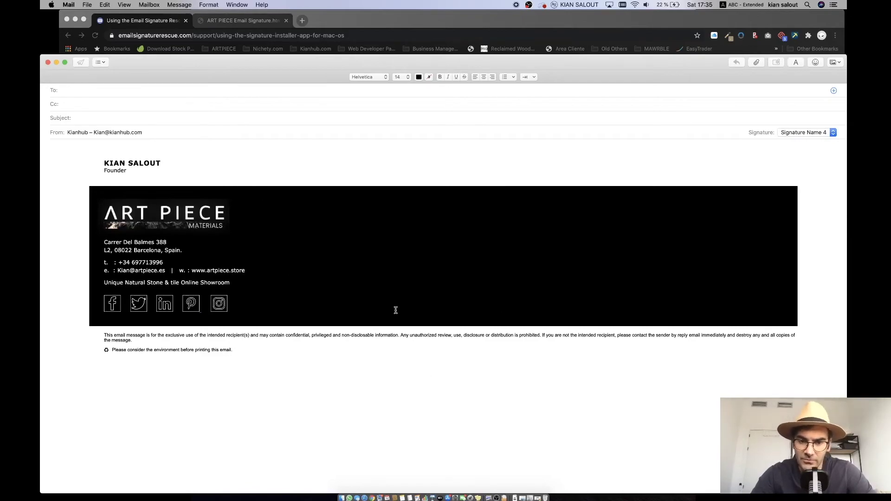
key(ctrl+Up)
click(325, 133)
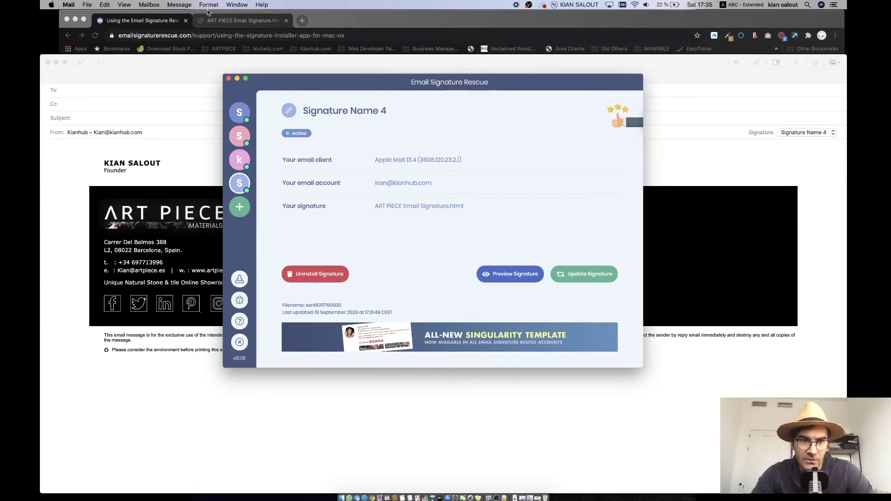
On the installer support tab, open the Neptune Email Signature Template page from the TEMPLATES menu.
click(210, 20)
click(159, 21)
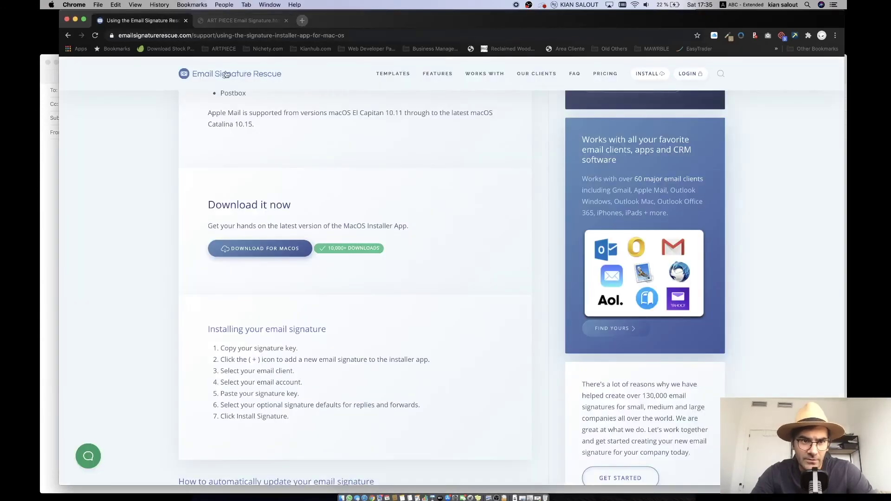
scroll(473, 203, up, 10)
scroll(476, 206, up, 15)
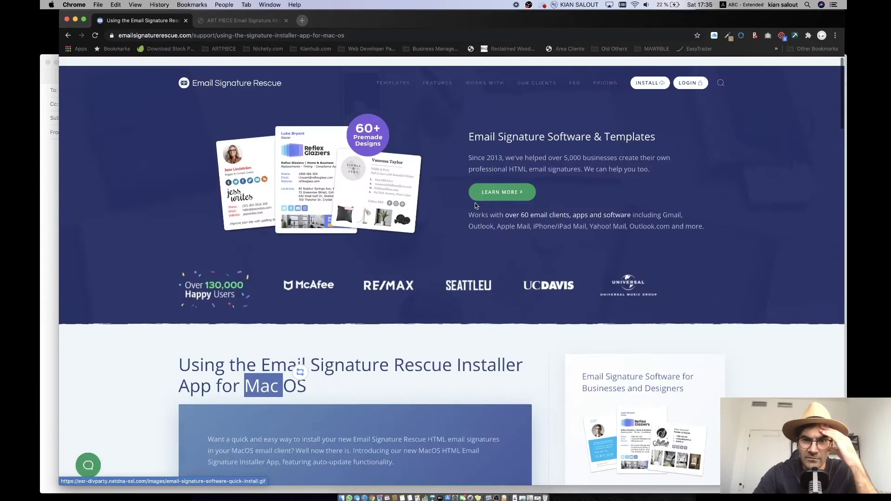
mouse_move(386, 75)
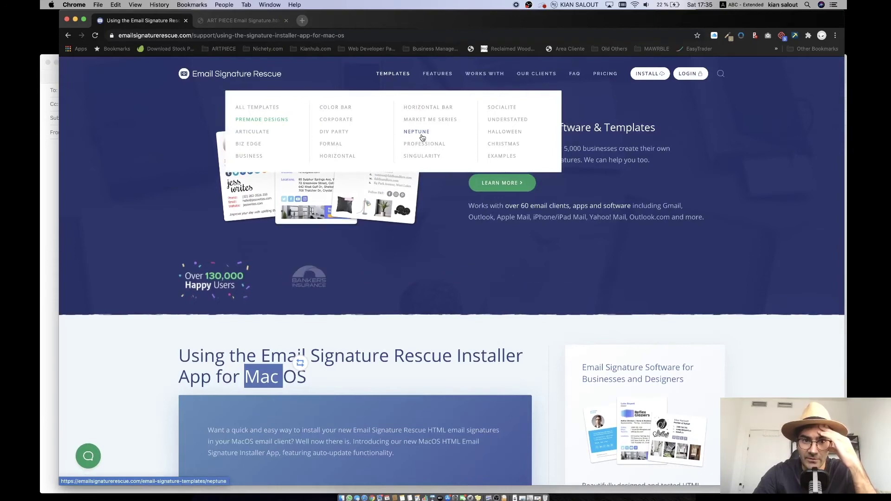
click(422, 137)
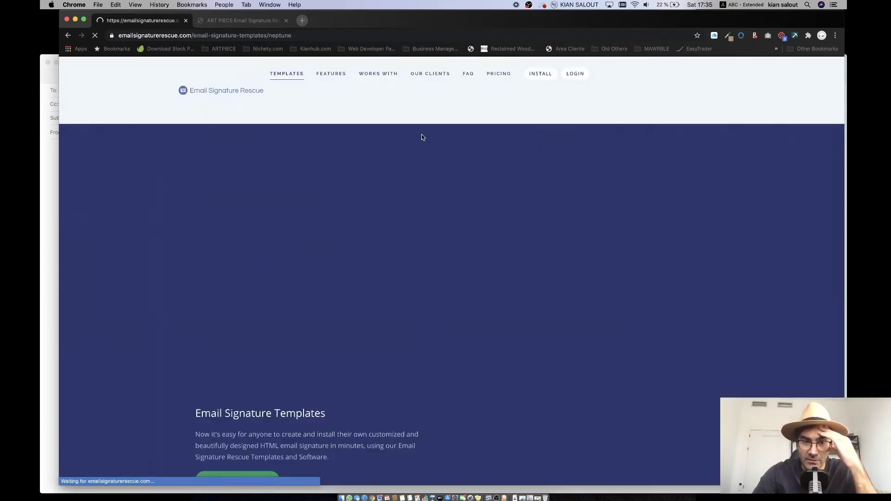
scroll(422, 138, down, 3)
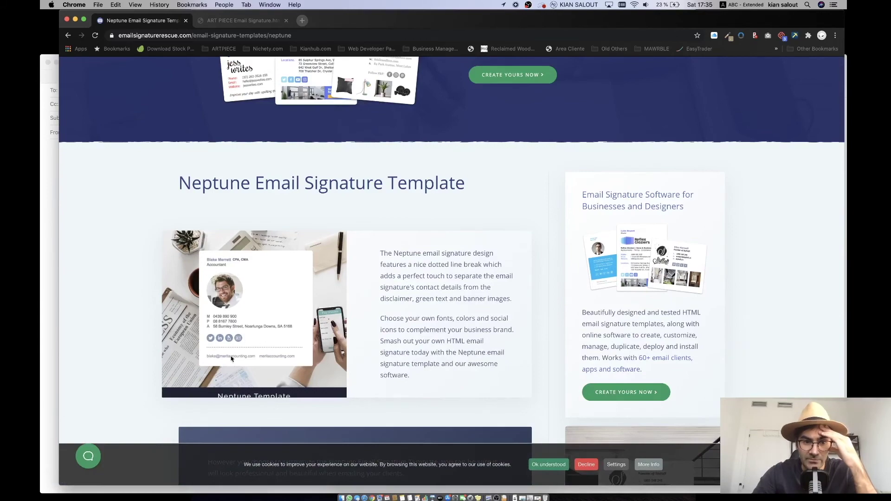
scroll(361, 354, up, 1)
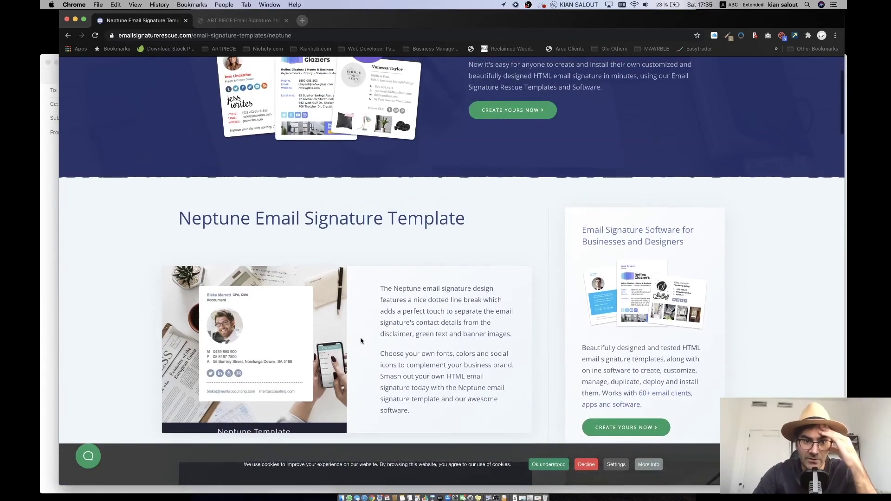
Bring the ESR Signature Installer forward and start a new signature.
key(ctrl+Up)
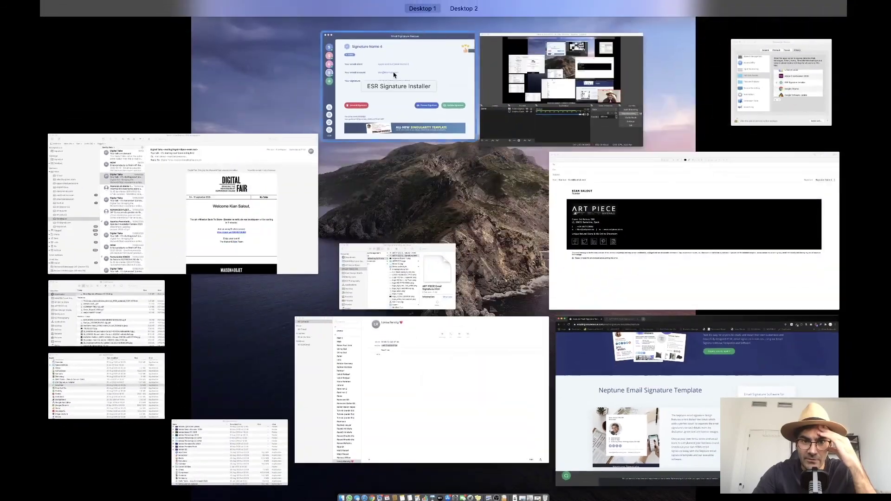
click(399, 84)
click(242, 210)
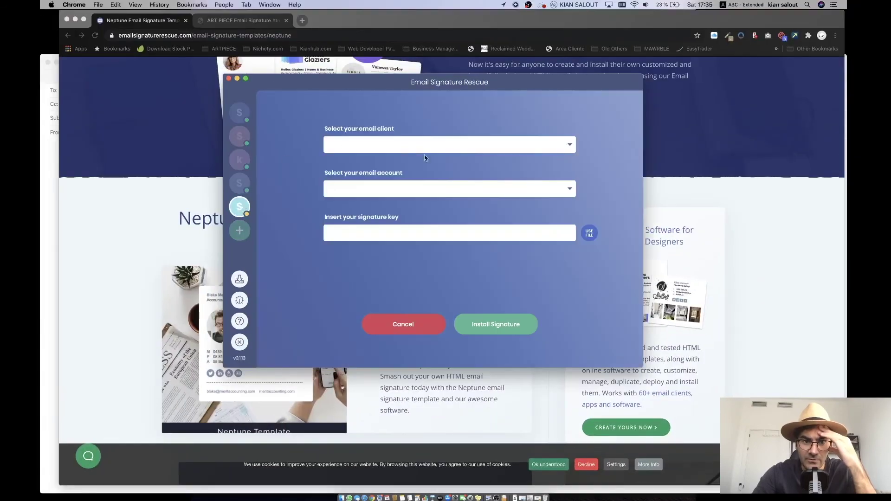
Set the email client to Apple Mail 13.4, leave the account unchosen, and select the signature key field.
click(403, 149)
click(400, 147)
click(400, 147)
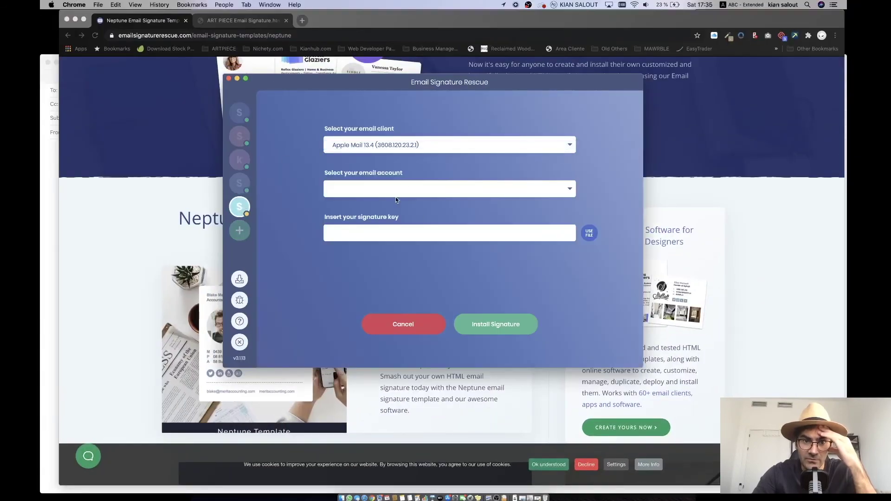
click(396, 194)
click(286, 173)
click(322, 232)
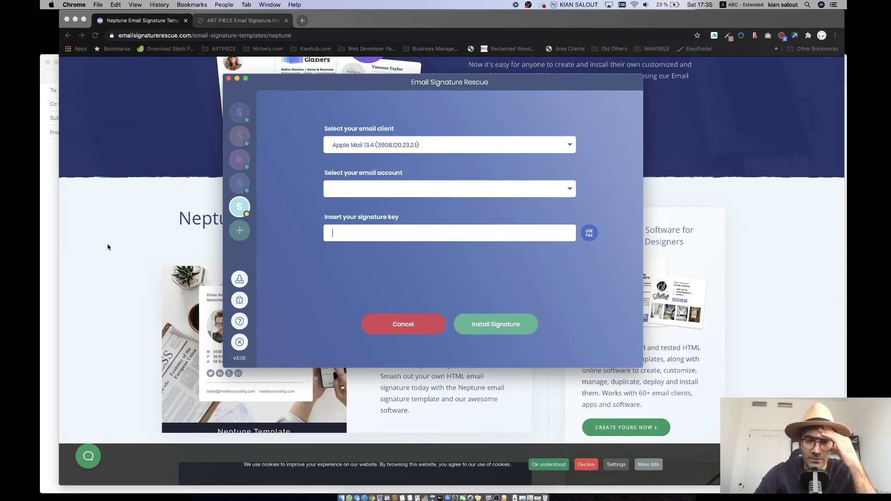
click(160, 241)
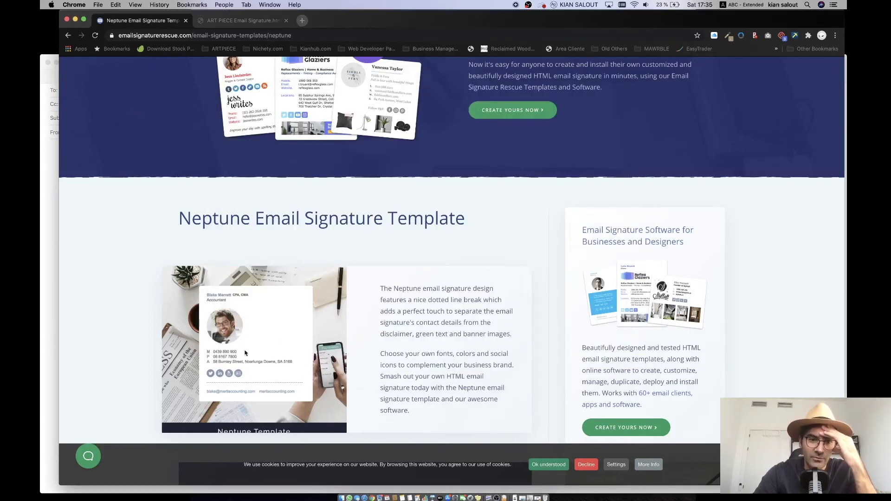